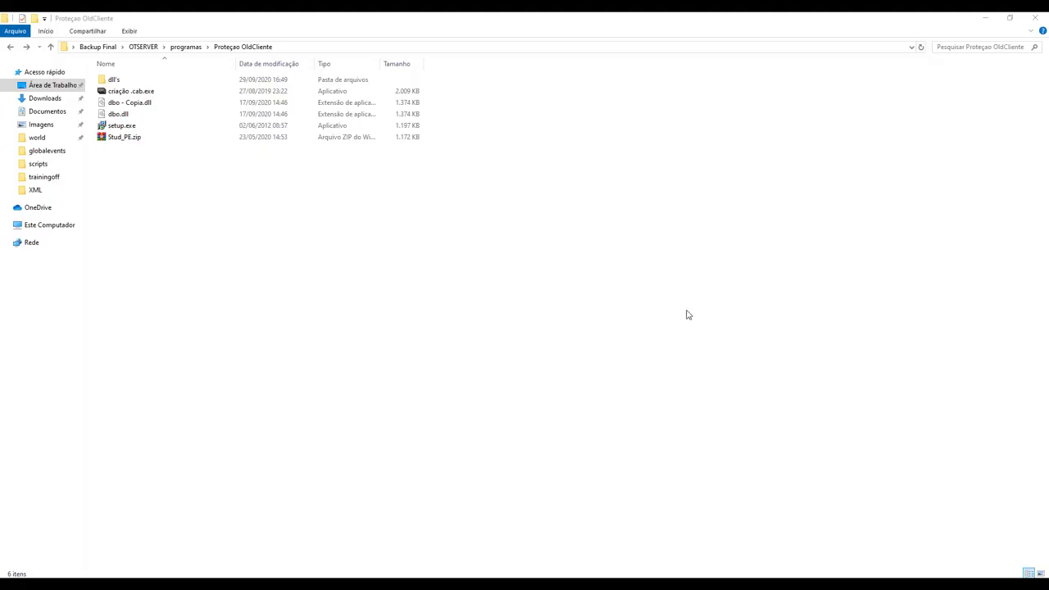
# Bring up the cliente folder and test-run cliente.exe, closing the game client once it has loaded.
pyautogui.click(136, 141)
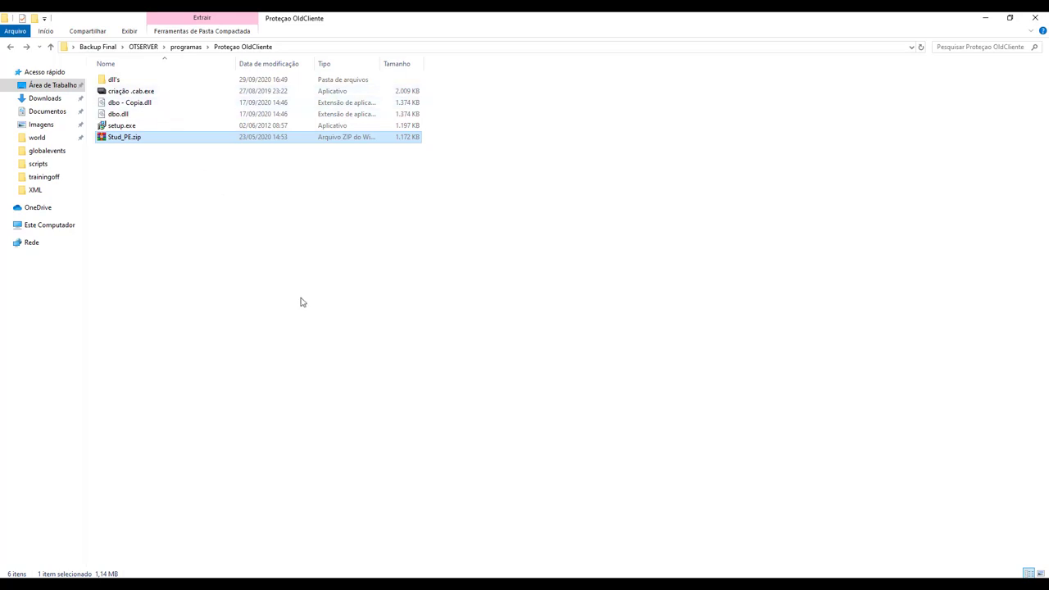
pyautogui.click(166, 116)
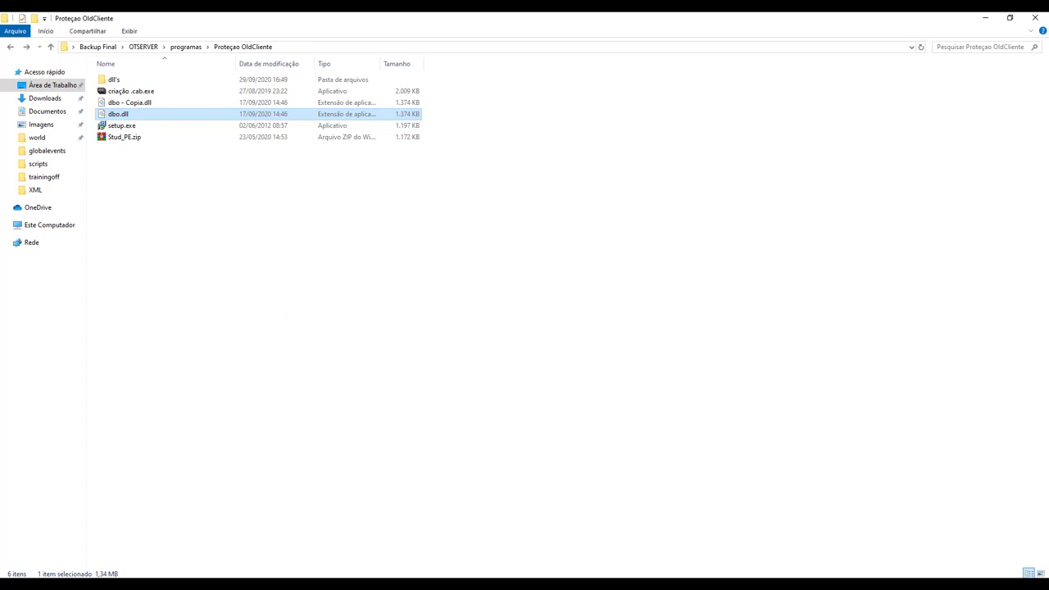
pyautogui.moveTo(335, 583)
pyautogui.click(393, 541)
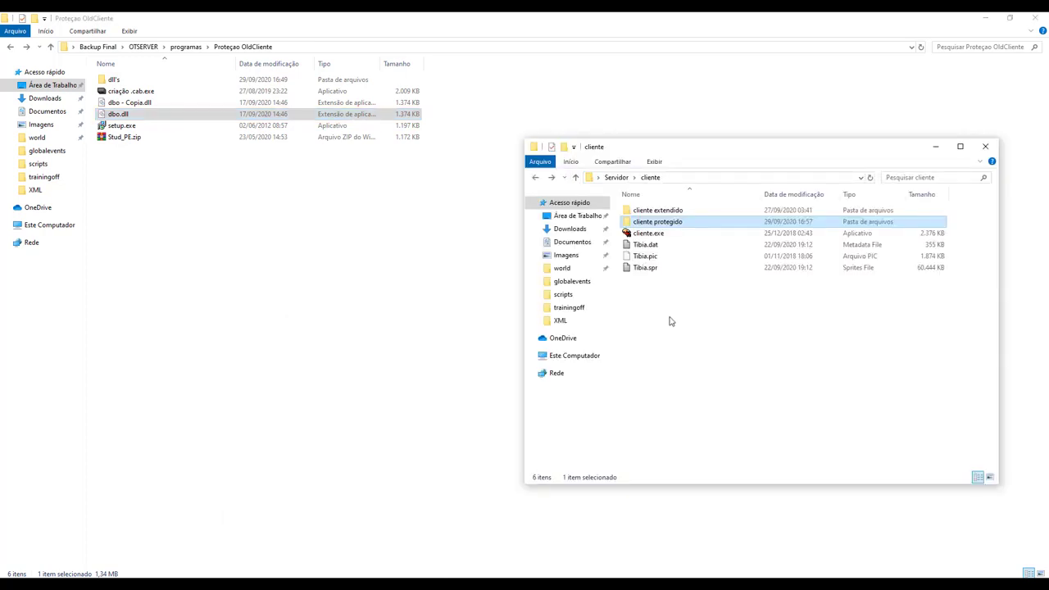
pyautogui.doubleClick(667, 236)
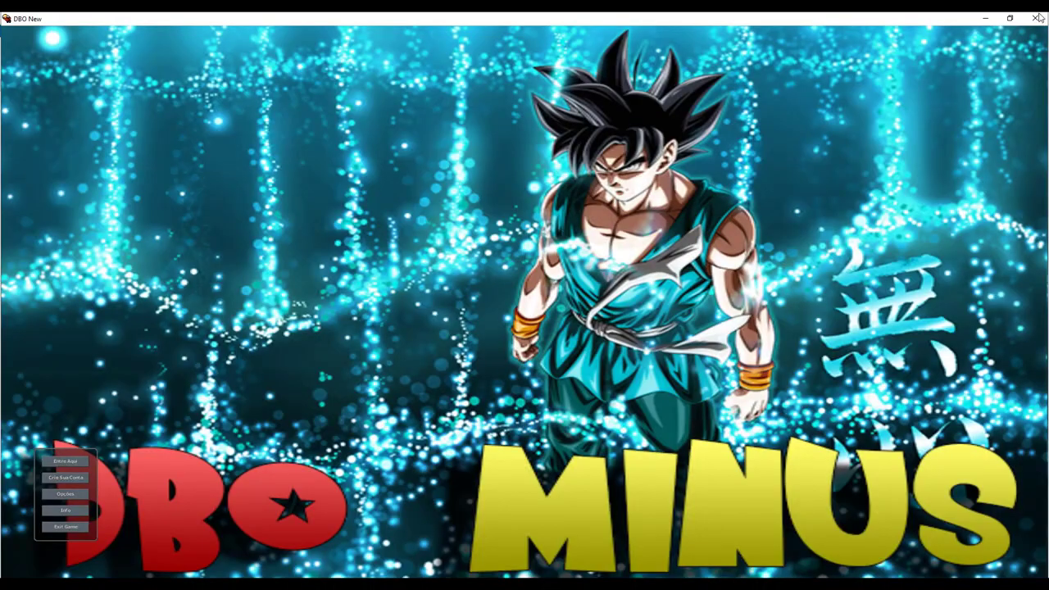
pyautogui.click(1038, 17)
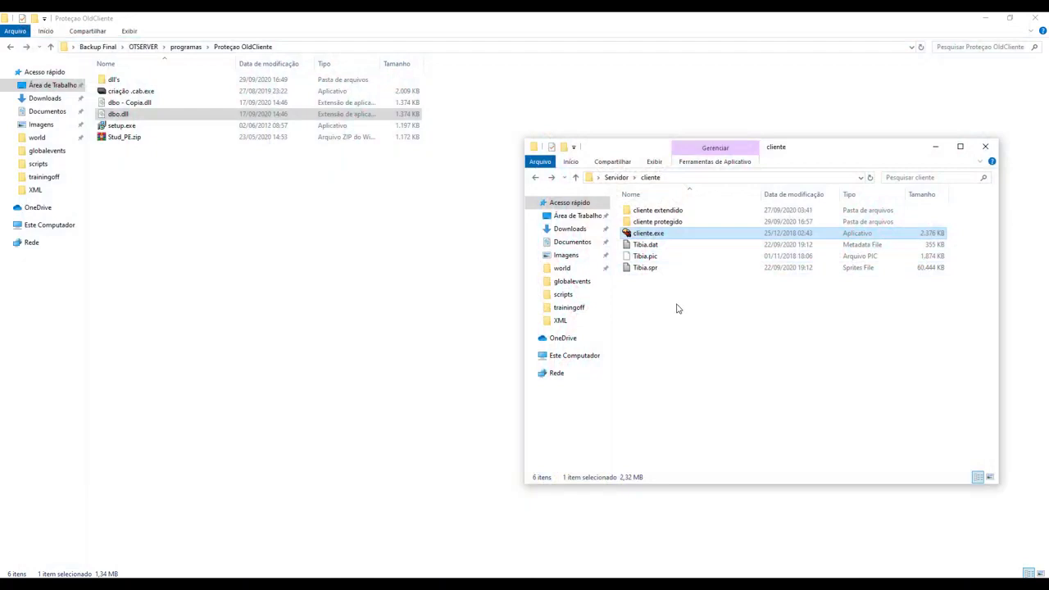
# Look inside the cliente extendido and cliente protegido subfolders and return to the cliente folder.
pyautogui.doubleClick(668, 210)
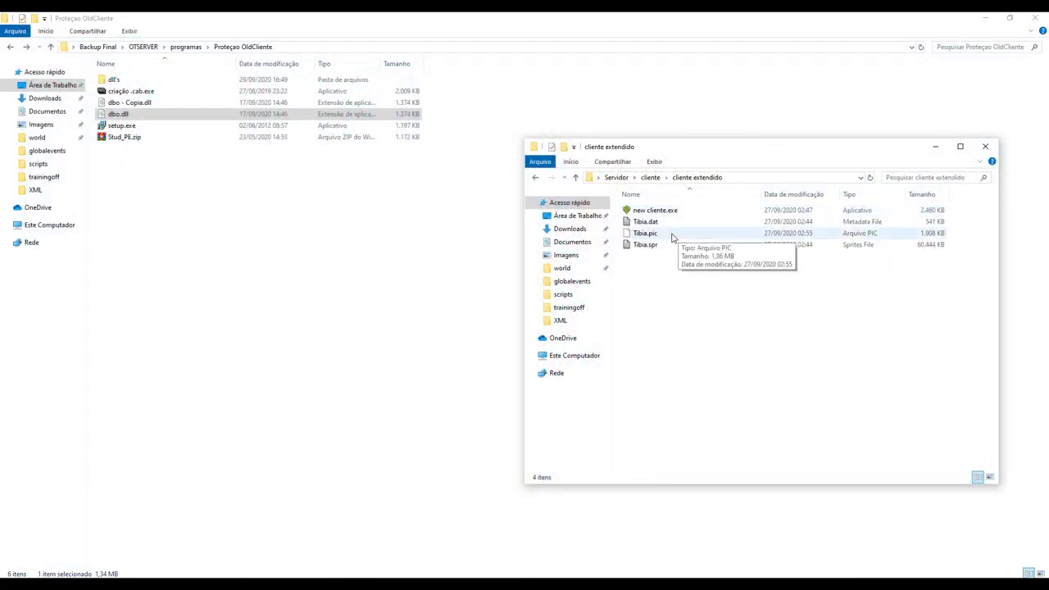
pyautogui.hotkey('alt', 'Left')
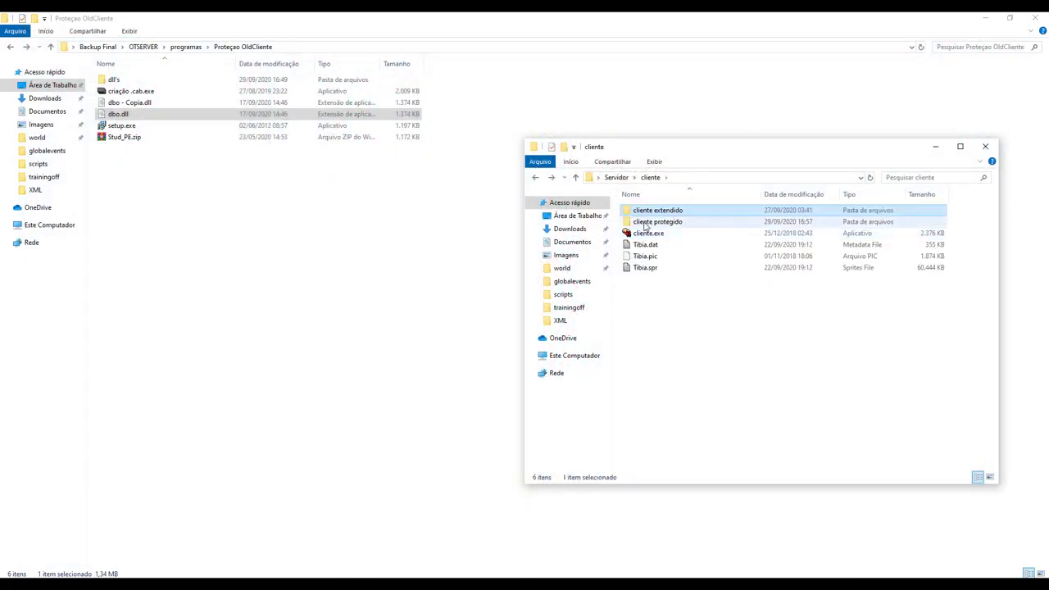
pyautogui.doubleClick(644, 222)
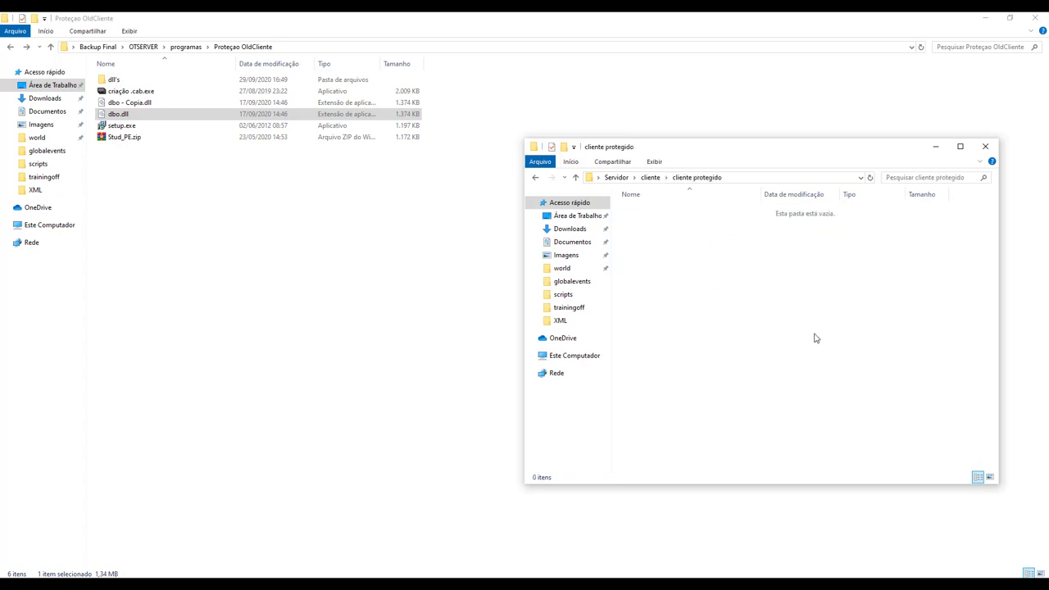
pyautogui.hotkey('alt', 'Left')
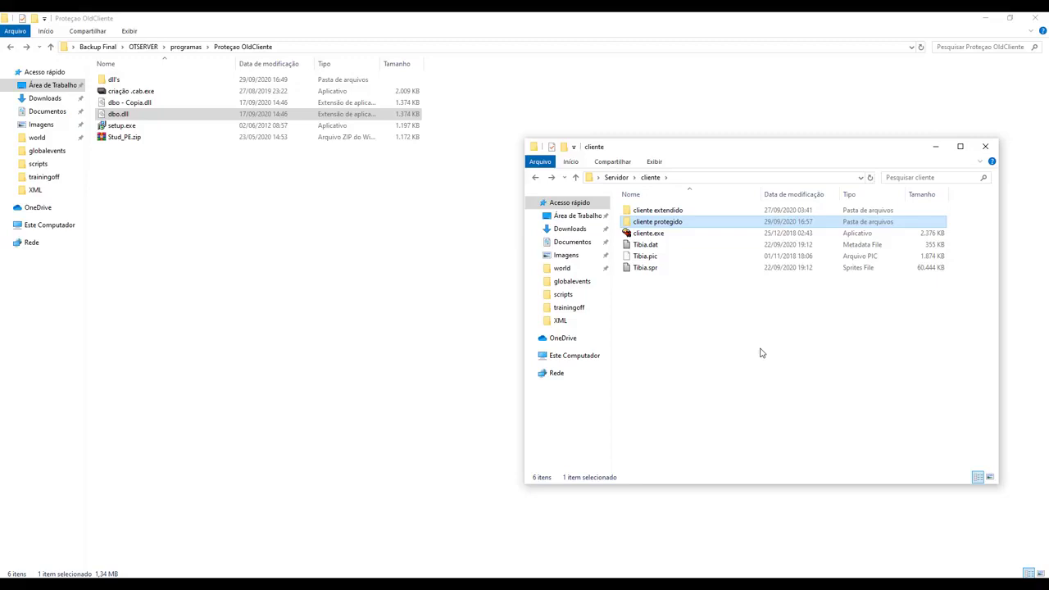
# Try to run the Stud_PE installer setup.exe from the Proteçao OldCliente folder.
pyautogui.click(140, 126)
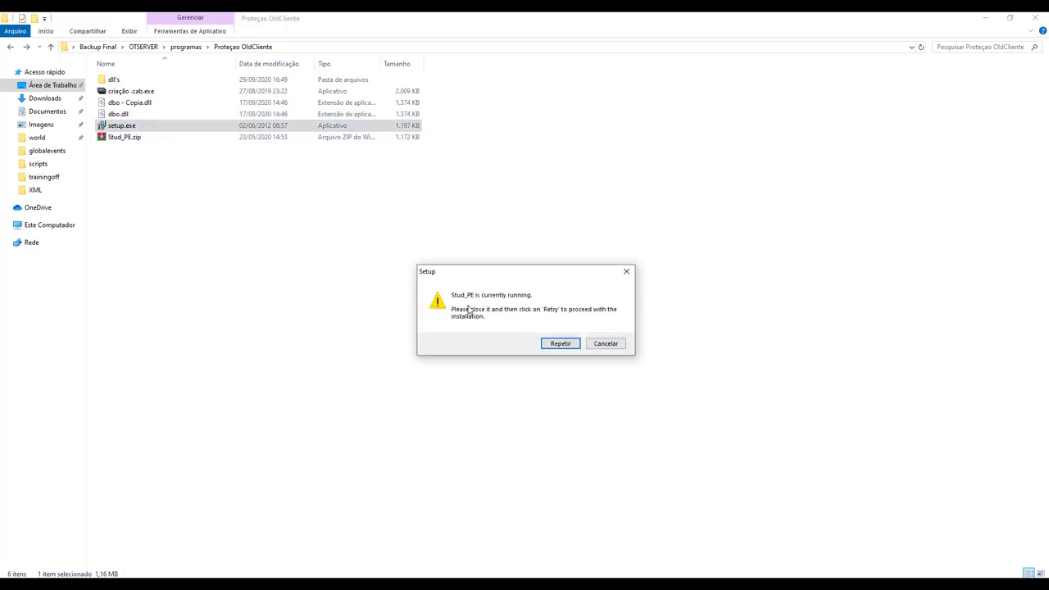
pyautogui.click(609, 349)
pyautogui.click(565, 342)
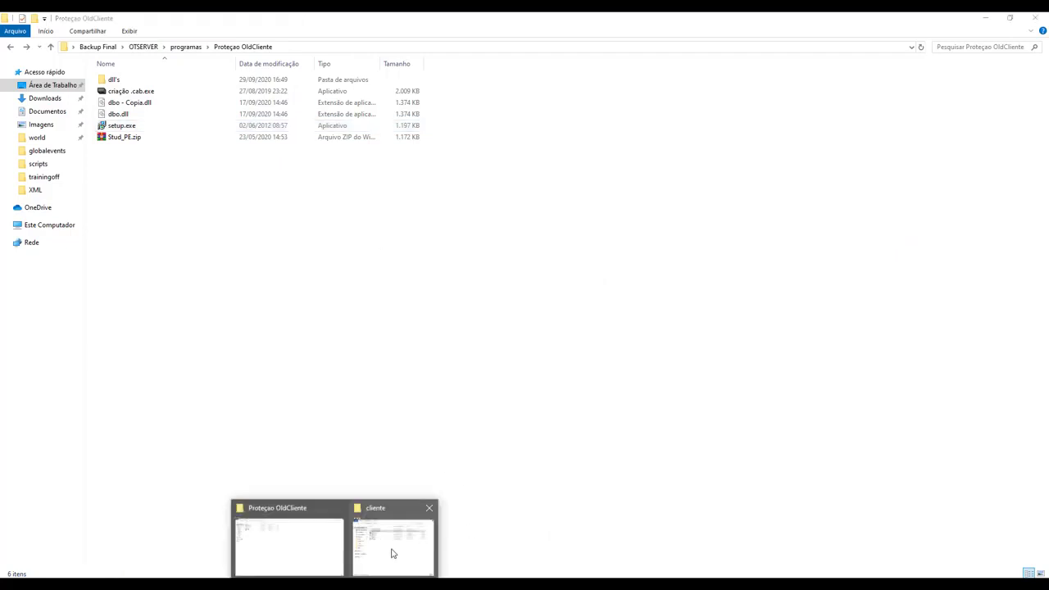
# Bring up the cliente folder and start opening a PE file in Stud_PE.
pyautogui.click(392, 553)
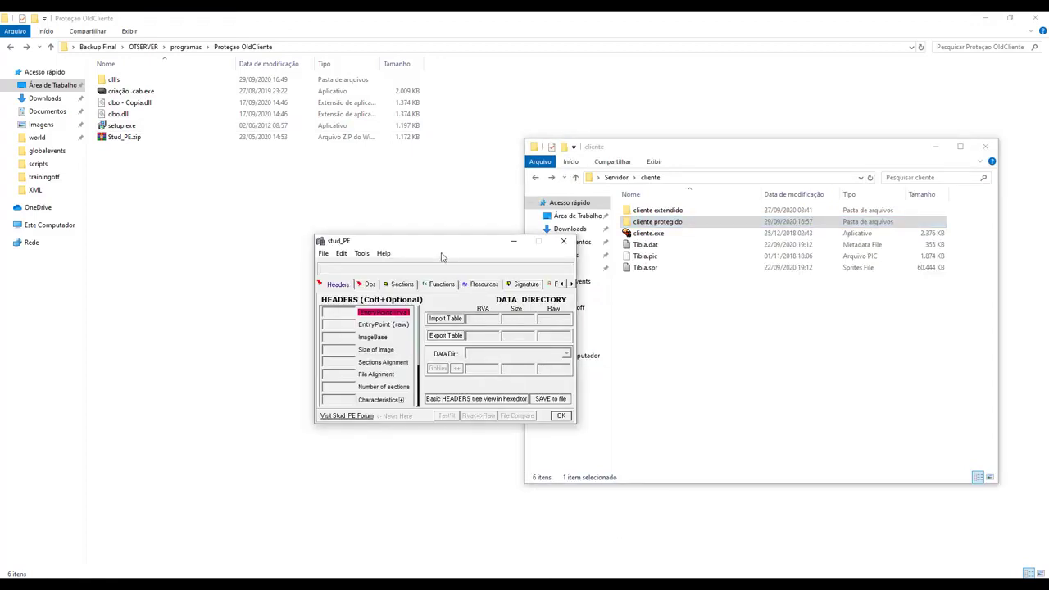
pyautogui.click(323, 253)
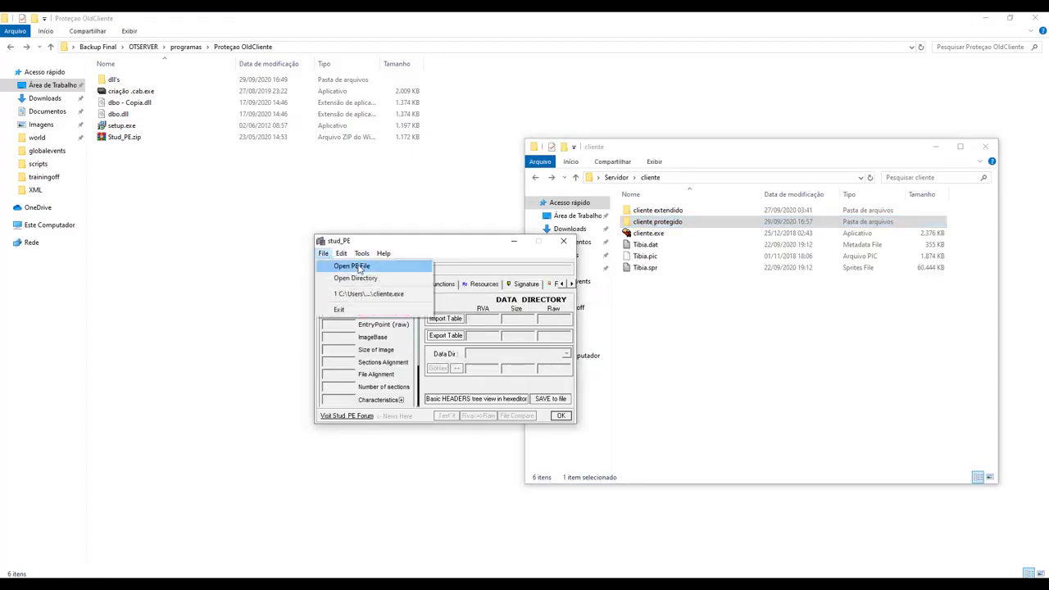
pyautogui.click(358, 267)
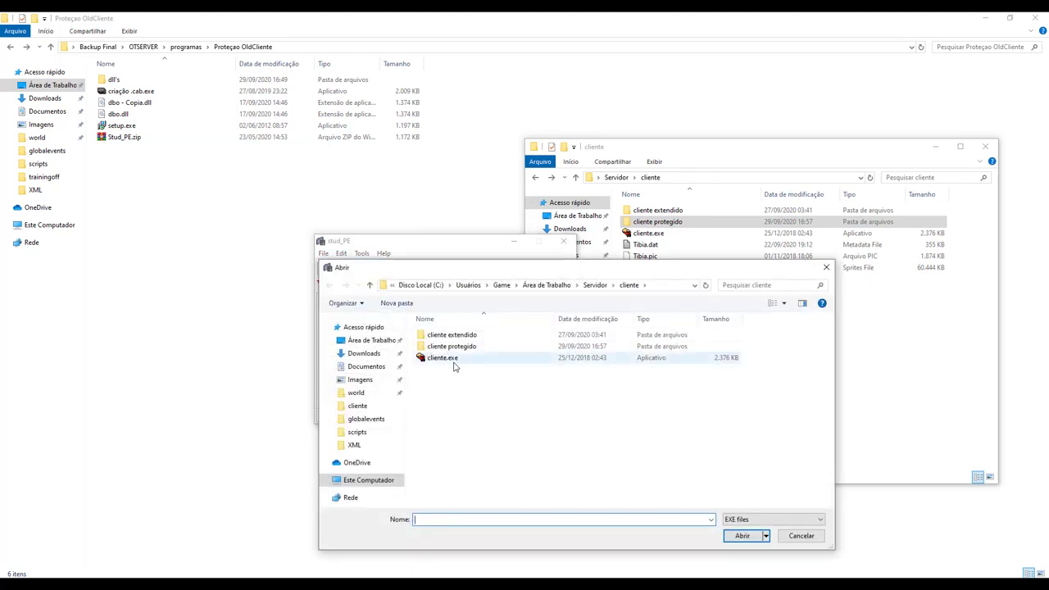
# Duplicate cliente.exe within the cliente folder.
pyautogui.click(857, 366)
pyautogui.click(647, 233)
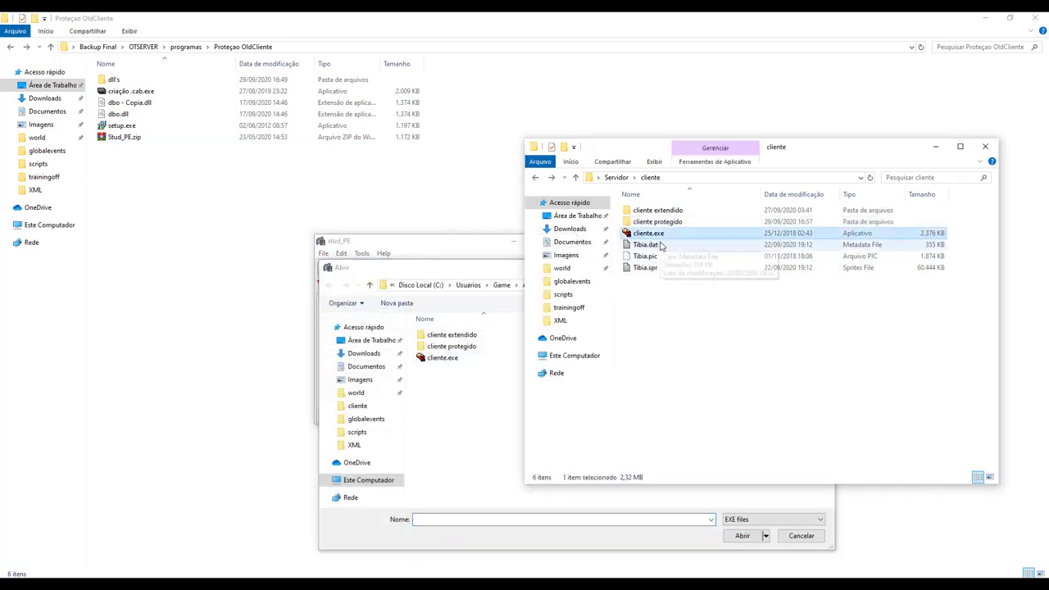
pyautogui.hotkey('ctrl', 'c')
pyautogui.hotkey('ctrl', 'v')
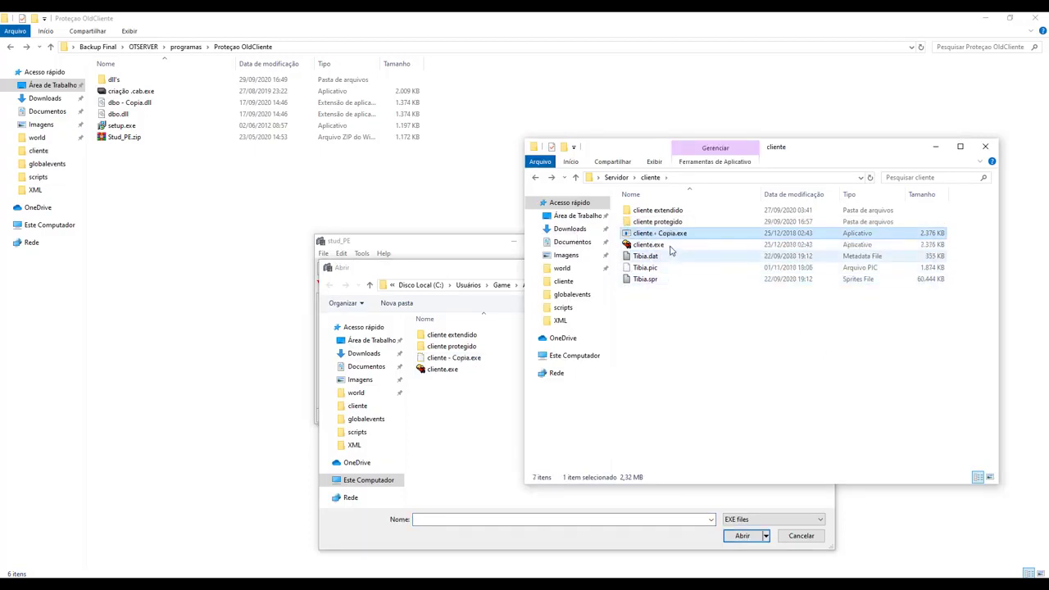
# Rename the copy of cliente.exe as cliente protejidu.exe.
pyautogui.rightClick(667, 236)
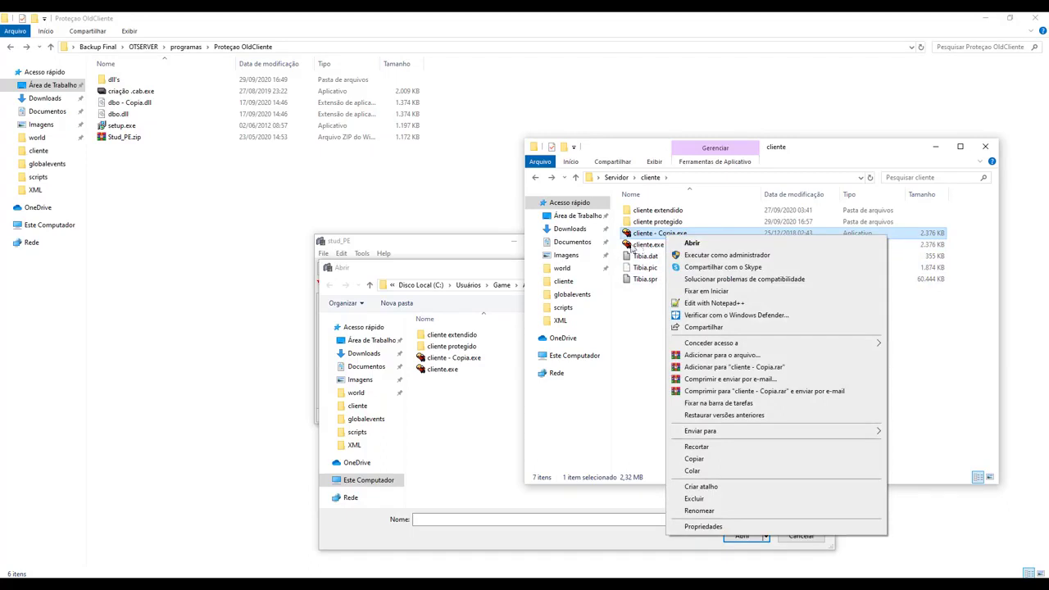
pyautogui.click(699, 511)
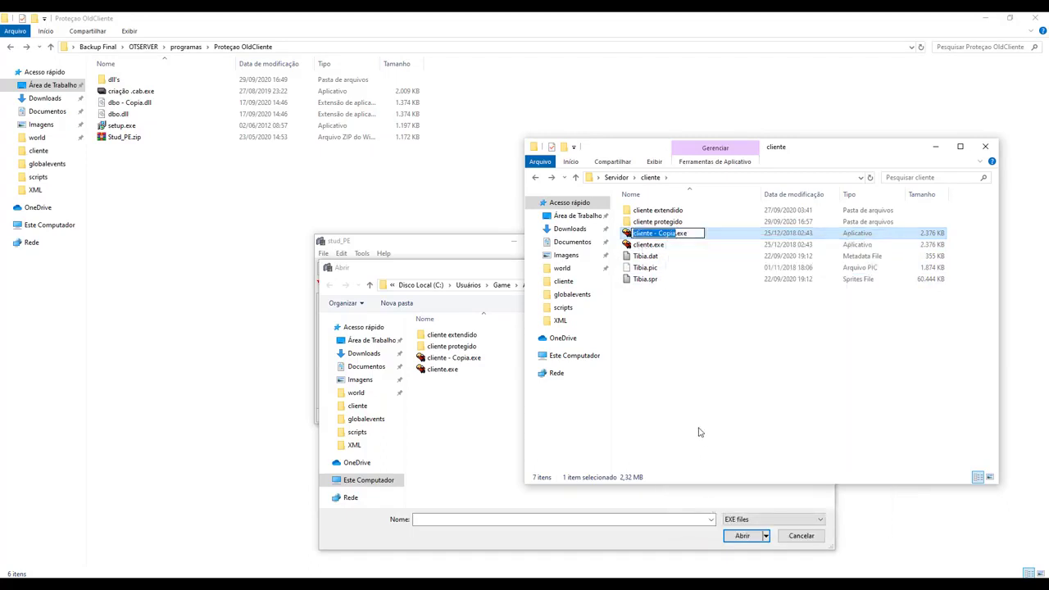
pyautogui.write('cliente prote')
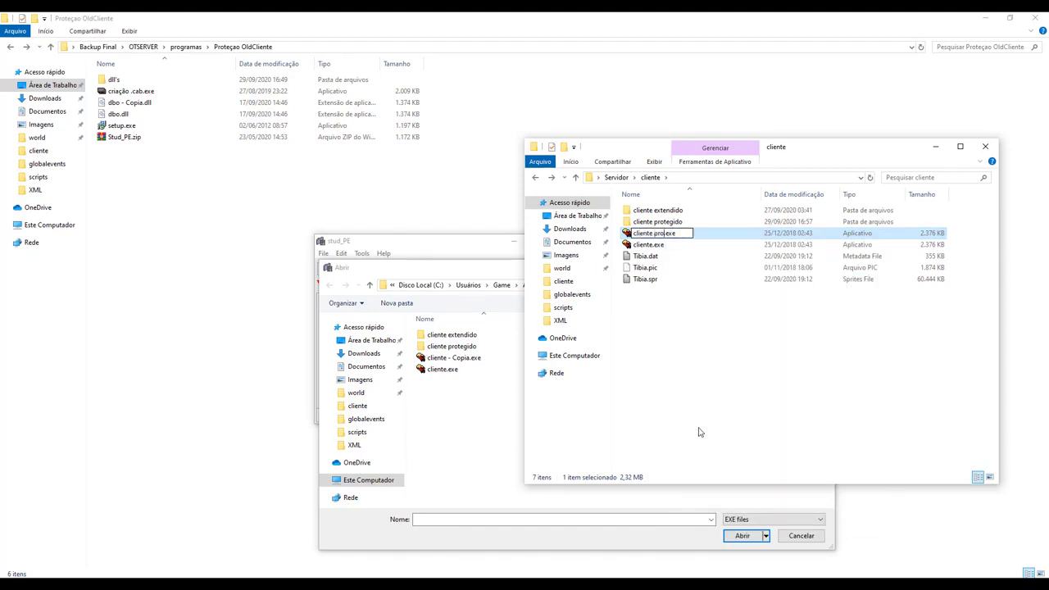
pyautogui.write('gido')
pyautogui.press('BackSpace')
pyautogui.press('BackSpace')
pyautogui.press('BackSpace')
pyautogui.press('BackSpace')
pyautogui.write('jidu')
pyautogui.press('Return')
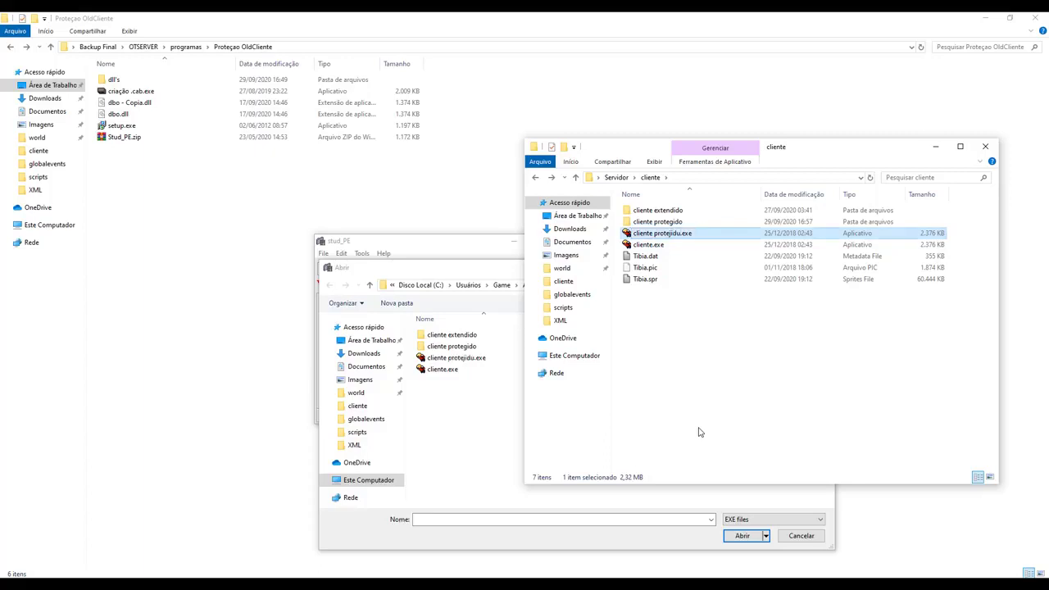
# Open cliente protejidu.exe in Stud_PE for editing.
pyautogui.click(519, 313)
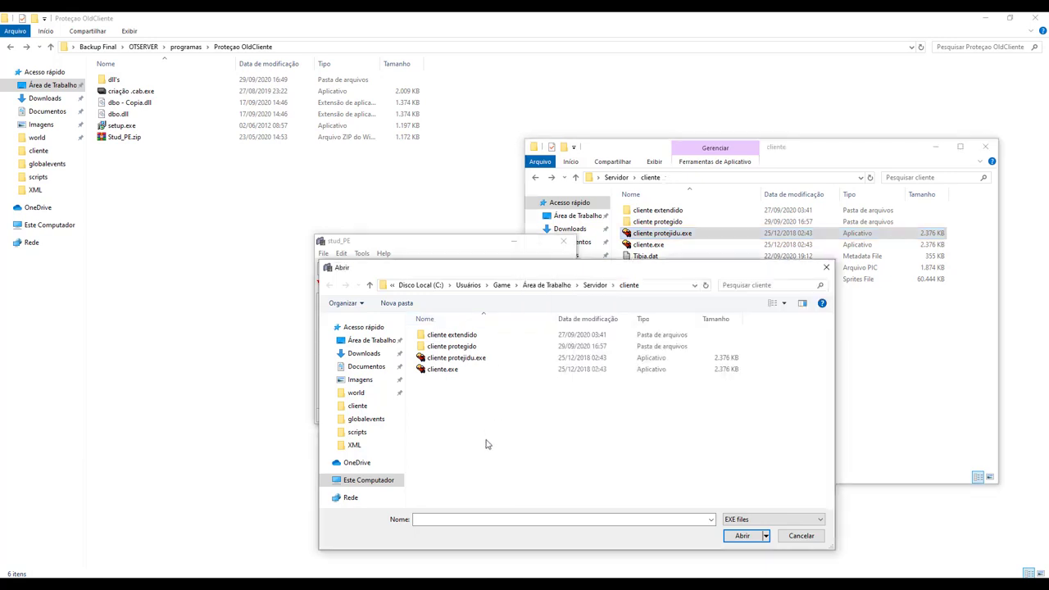
pyautogui.click(479, 360)
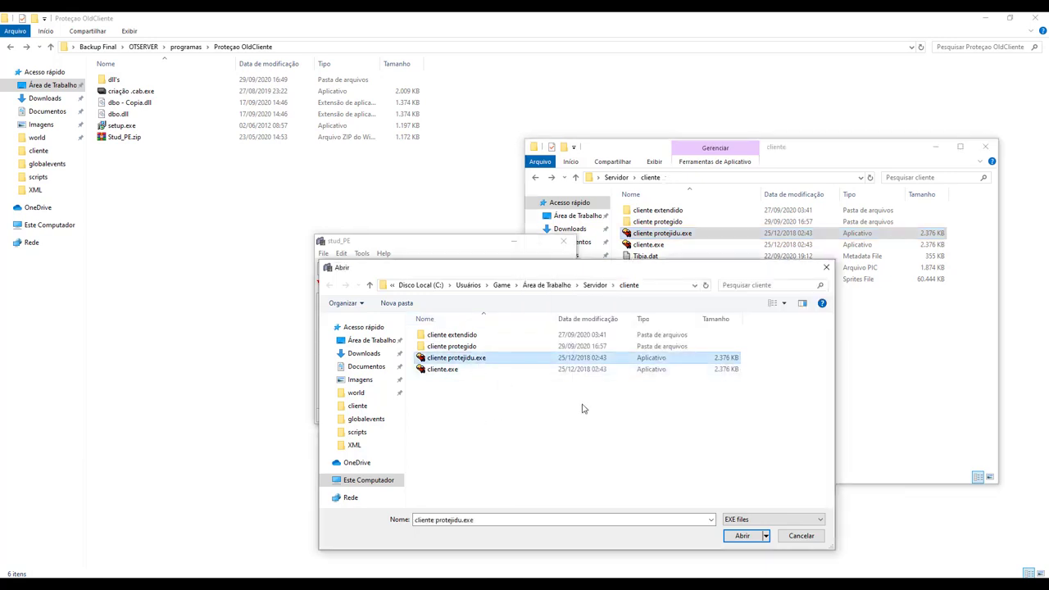
pyautogui.click(744, 535)
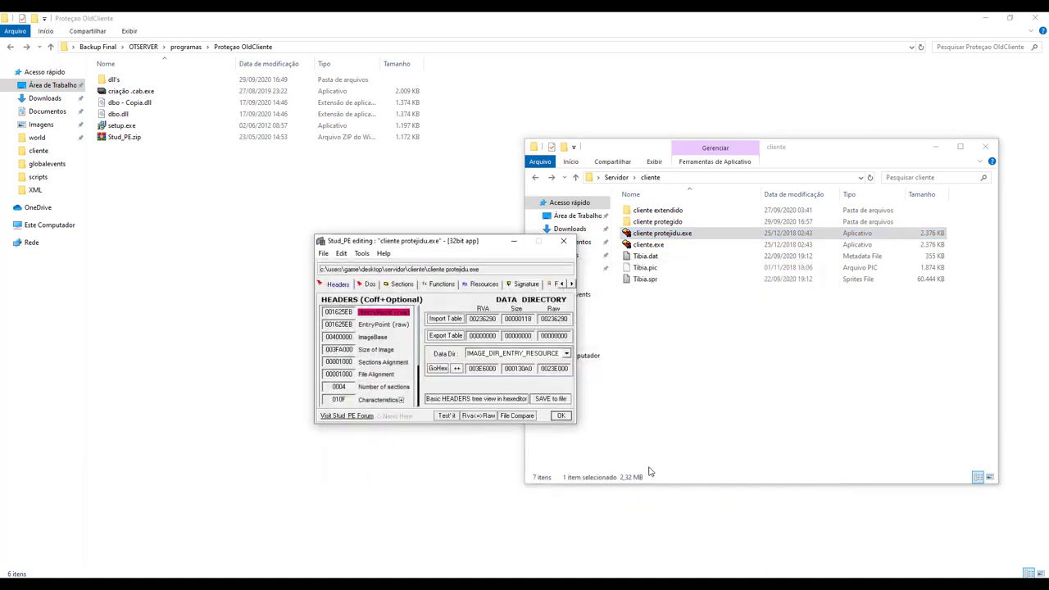
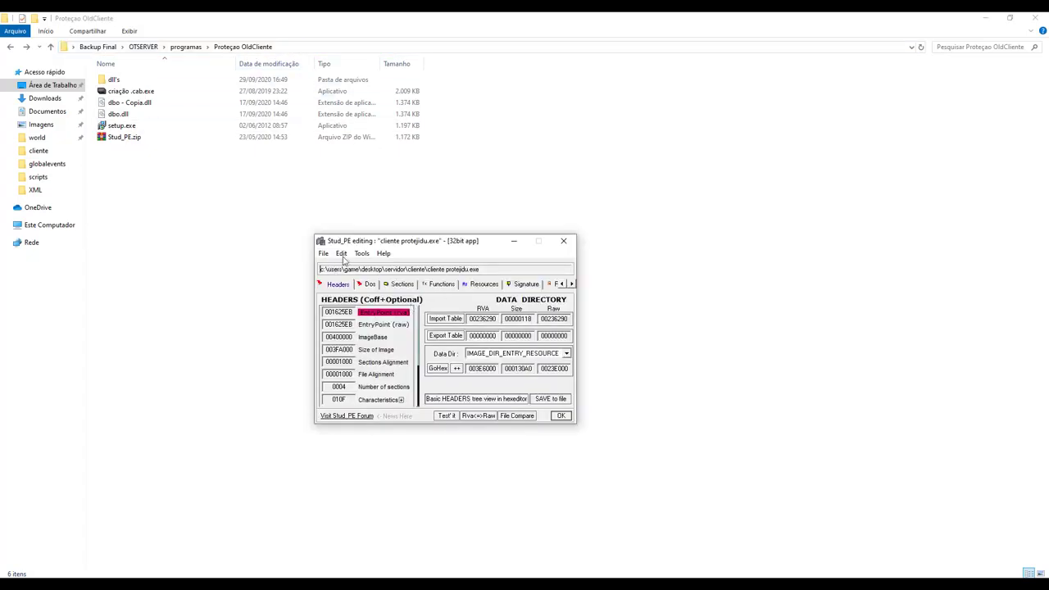
pyautogui.click(323, 253)
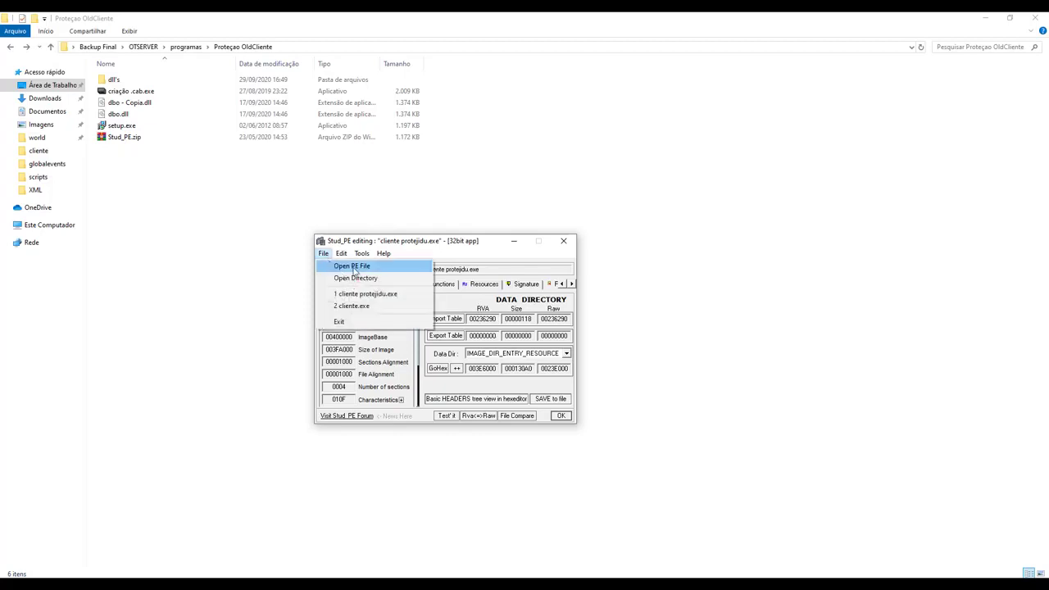
pyautogui.click(351, 266)
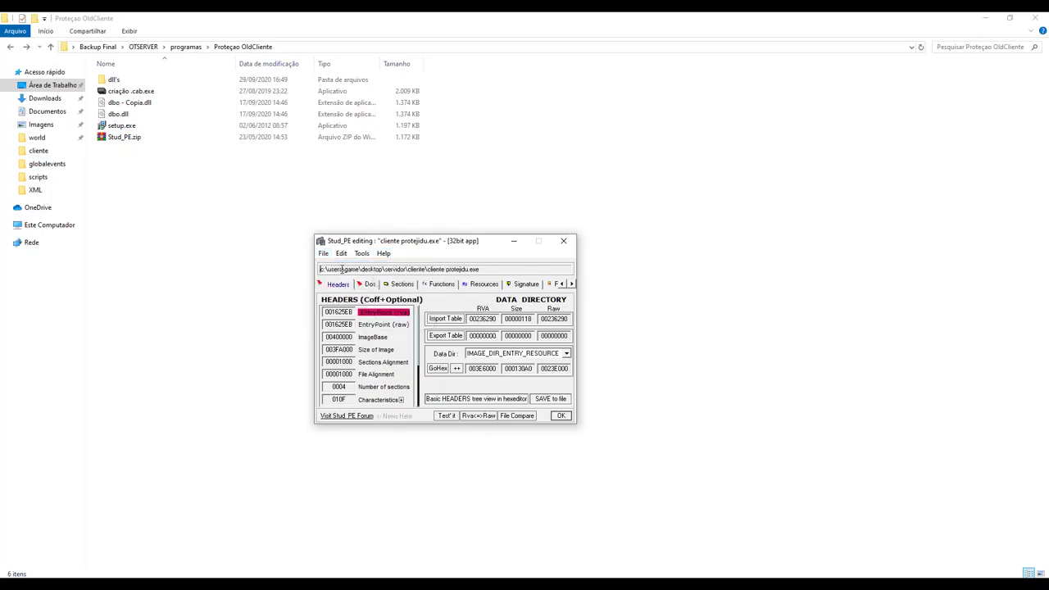
# Add a new import to the imported functions of cliente protejidu.exe, choosing dbo.dll from the Proteçao OldCliente folder.
pyautogui.click(438, 284)
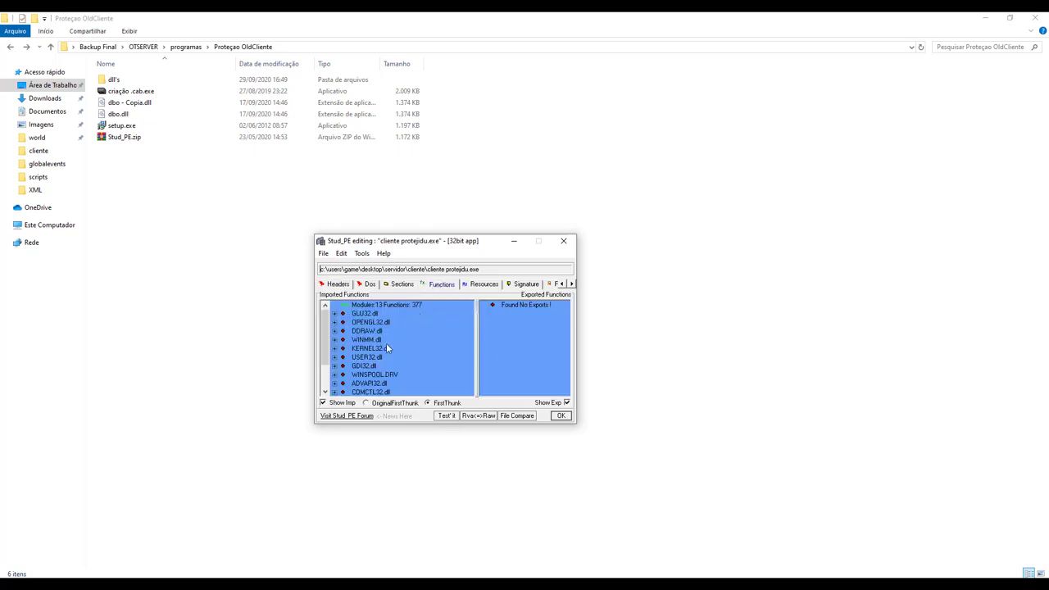
pyautogui.click(369, 350)
pyautogui.rightClick(359, 351)
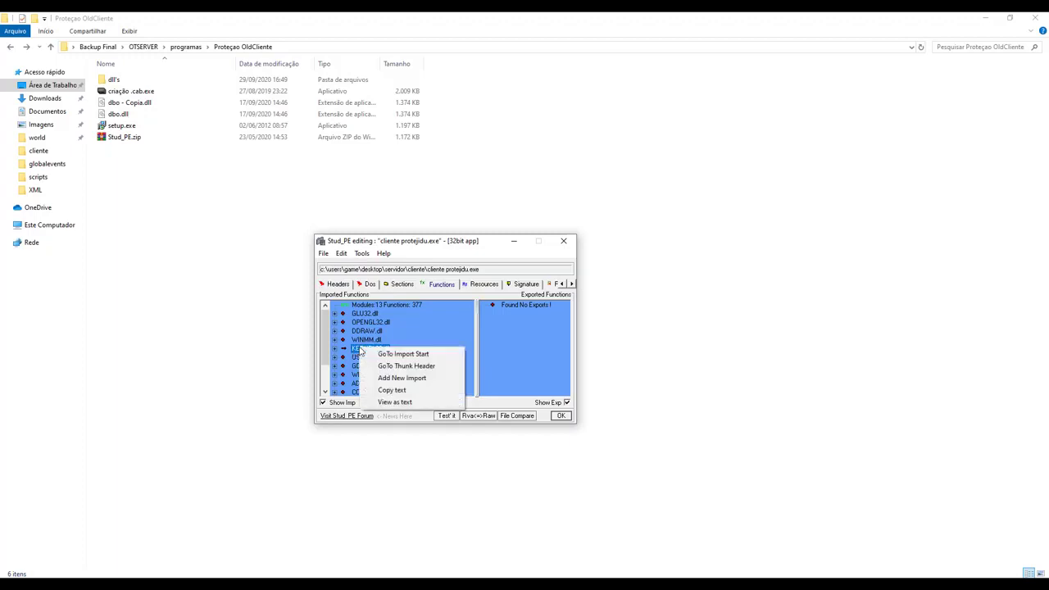
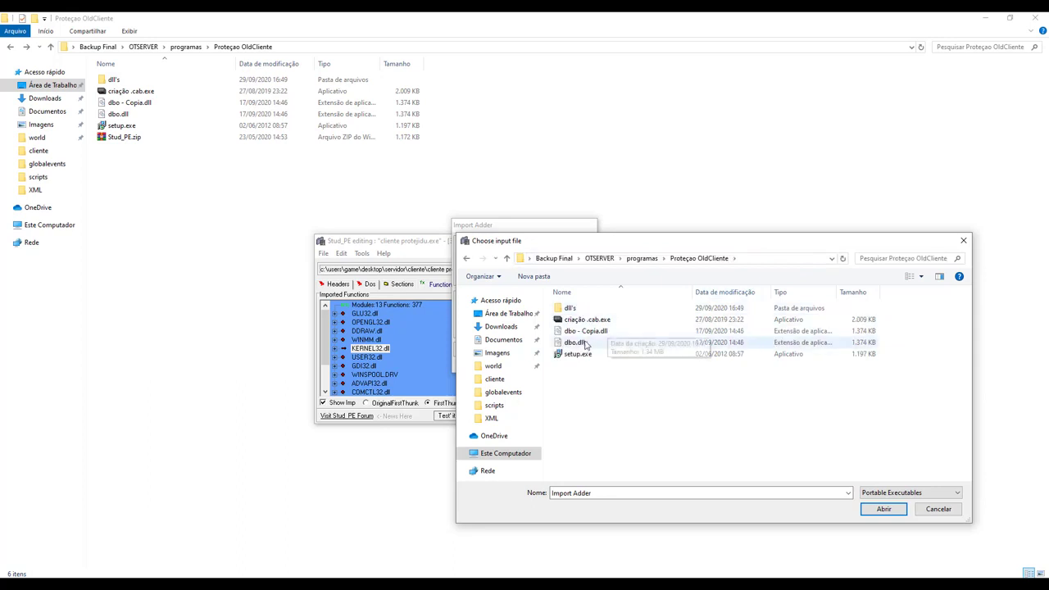
pyautogui.click(581, 344)
pyautogui.click(880, 509)
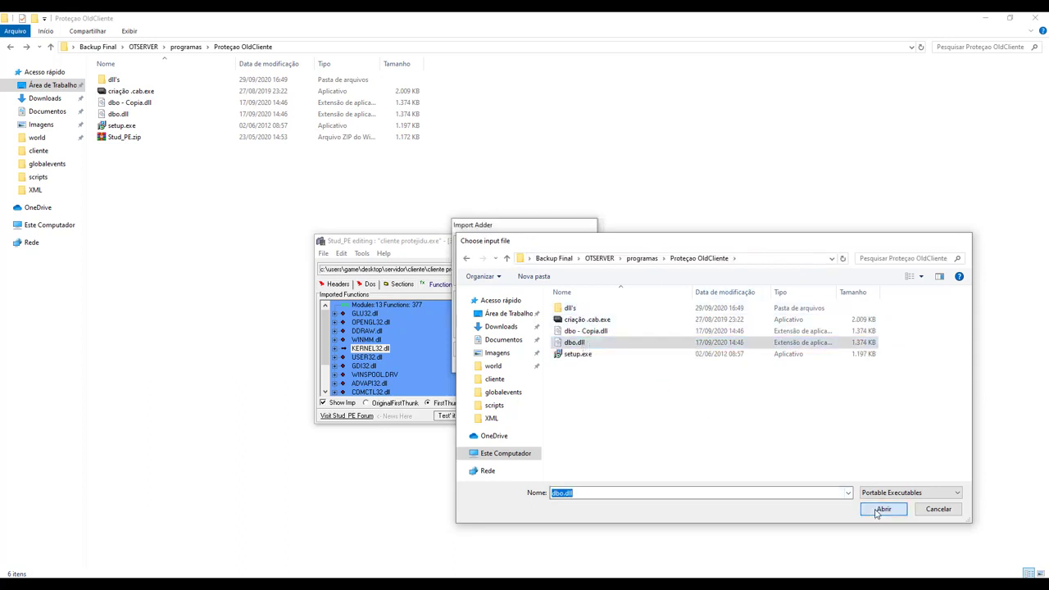
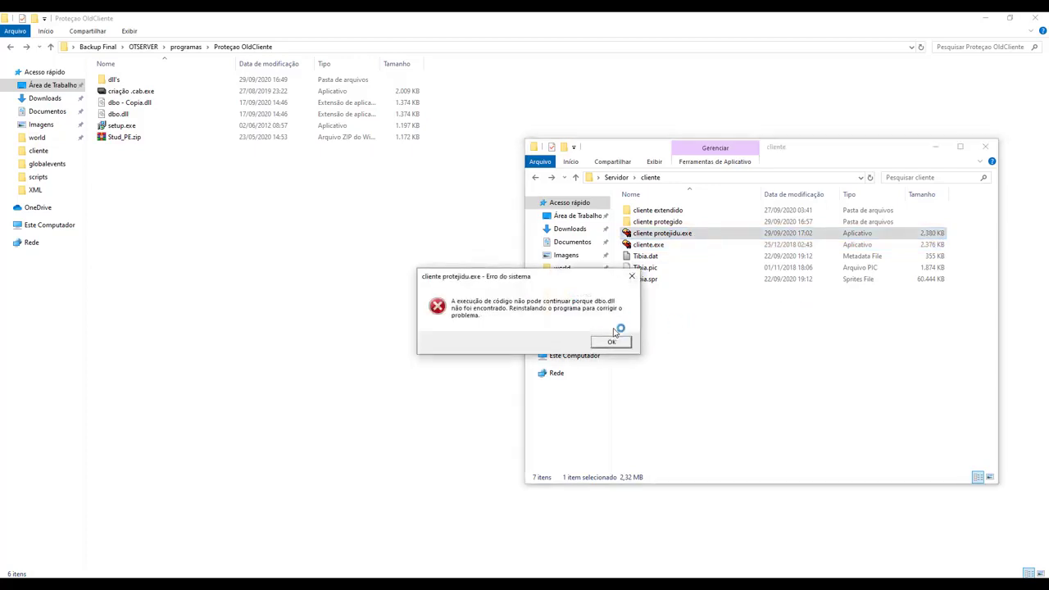
# Close the system error dialog and copy dbo.dll from the Proteçao OldCliente folder into the cliente folder.
pyautogui.click(613, 343)
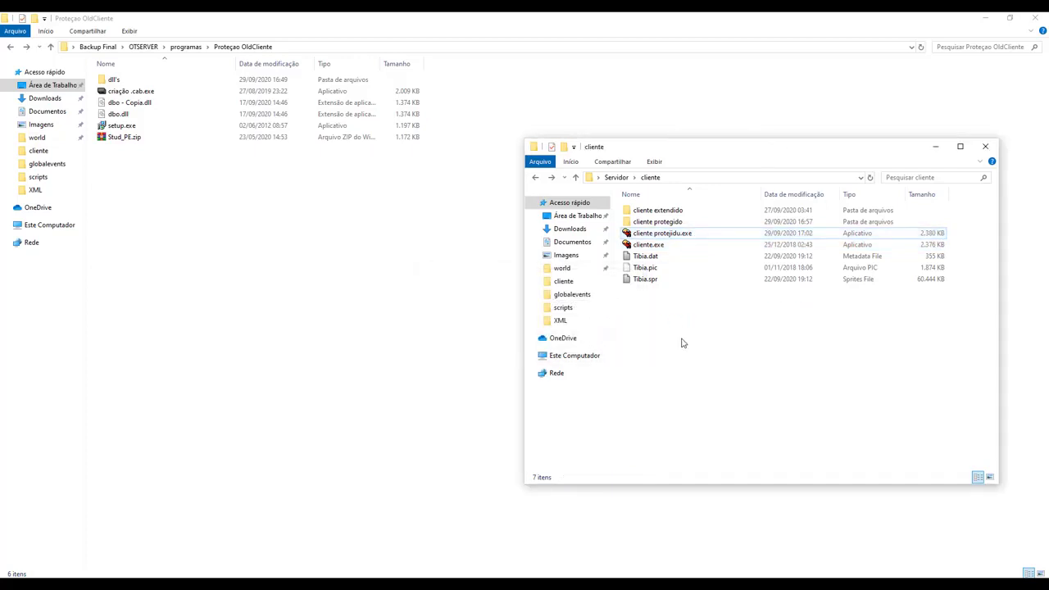
pyautogui.click(141, 114)
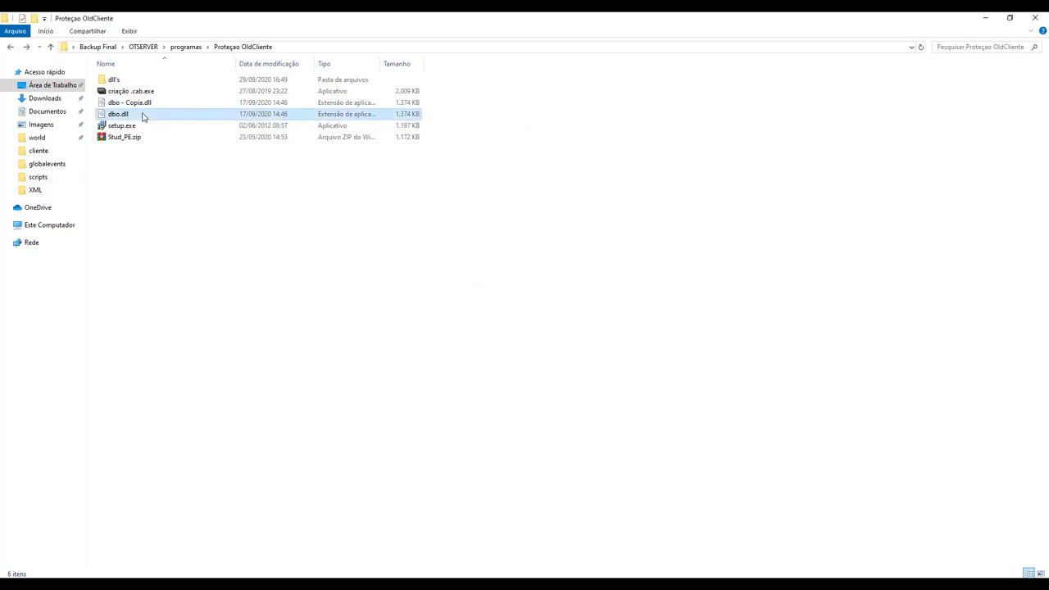
pyautogui.hotkey('alt', 'Tab')
pyautogui.click(390, 285)
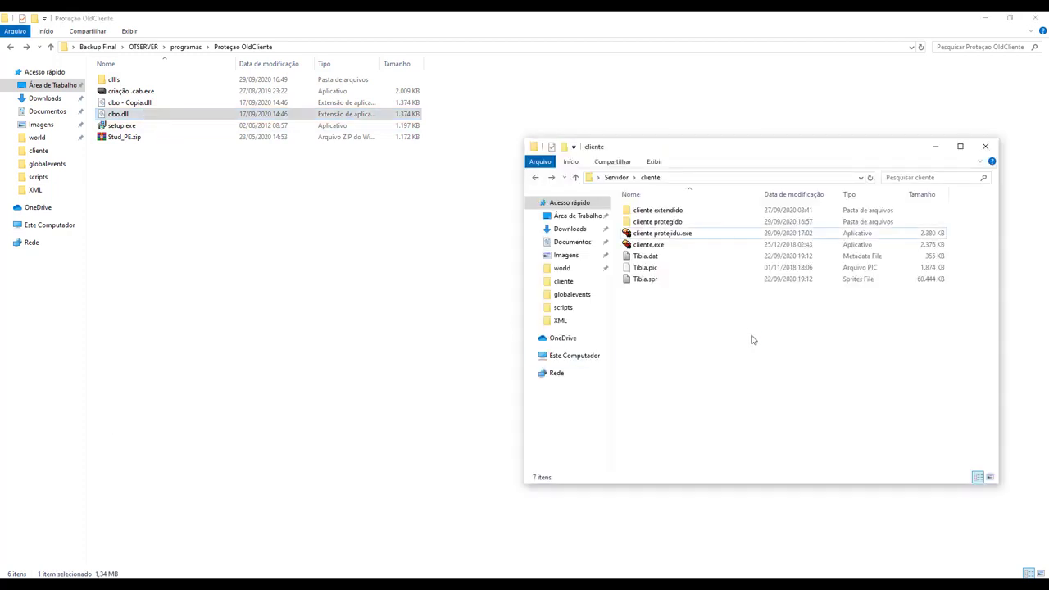
pyautogui.hotkey('ctrl', 'v')
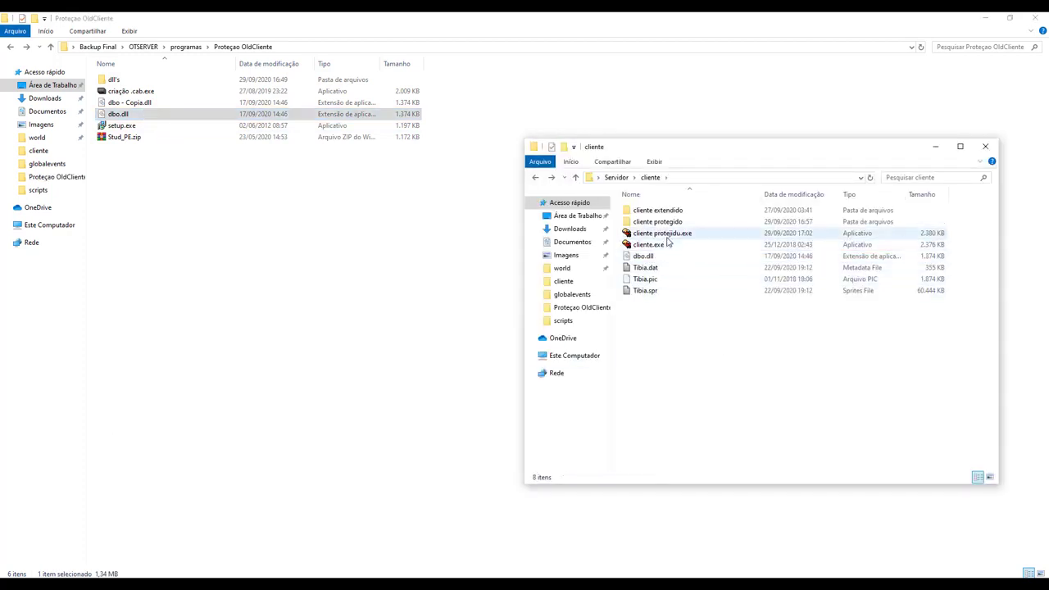
# Copy cliente protejidu.exe and dbo.dll from the cliente folder into the cliente protegido folder.
pyautogui.keyDown('ctrl'); pyautogui.click(667, 236); pyautogui.keyUp('ctrl')
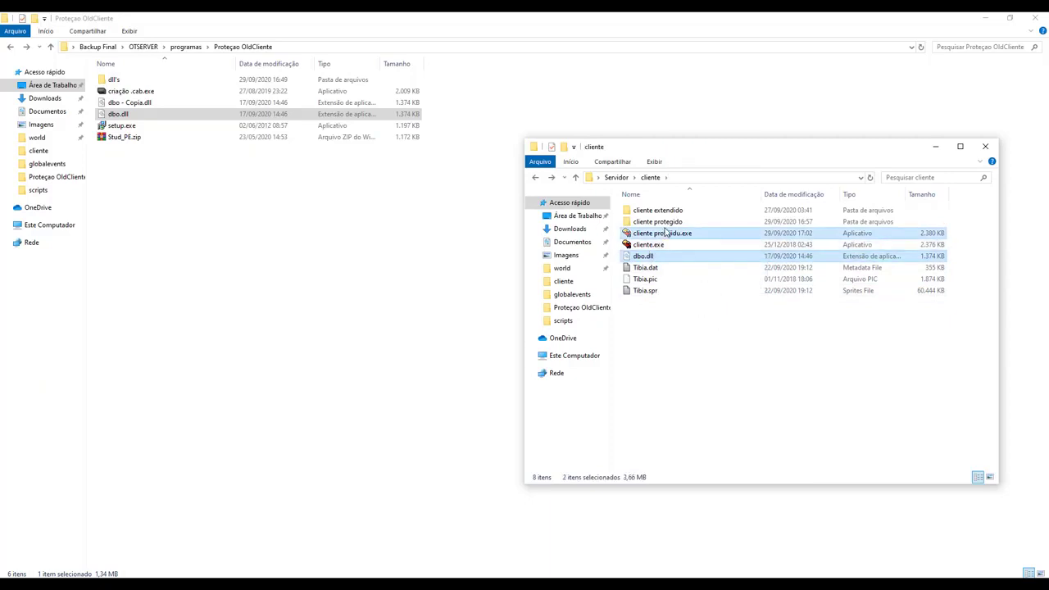
pyautogui.hotkey('ctrl', 'c')
pyautogui.doubleClick(665, 223)
pyautogui.hotkey('ctrl', 'v')
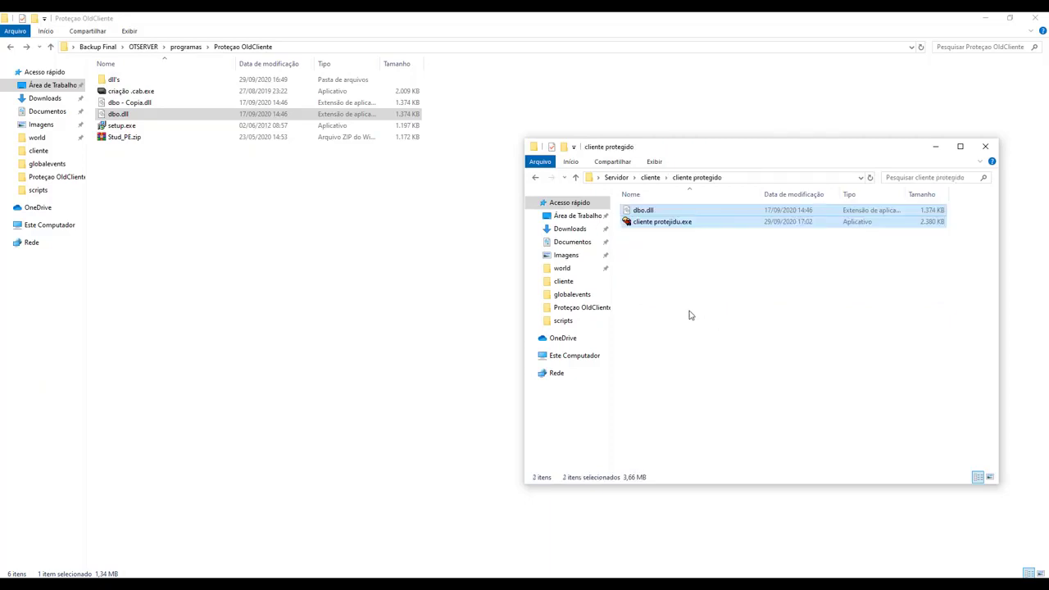
# Run cliente protejidu.exe from the cliente protegido folder and delete the resulting log.txt.
pyautogui.doubleClick(649, 222)
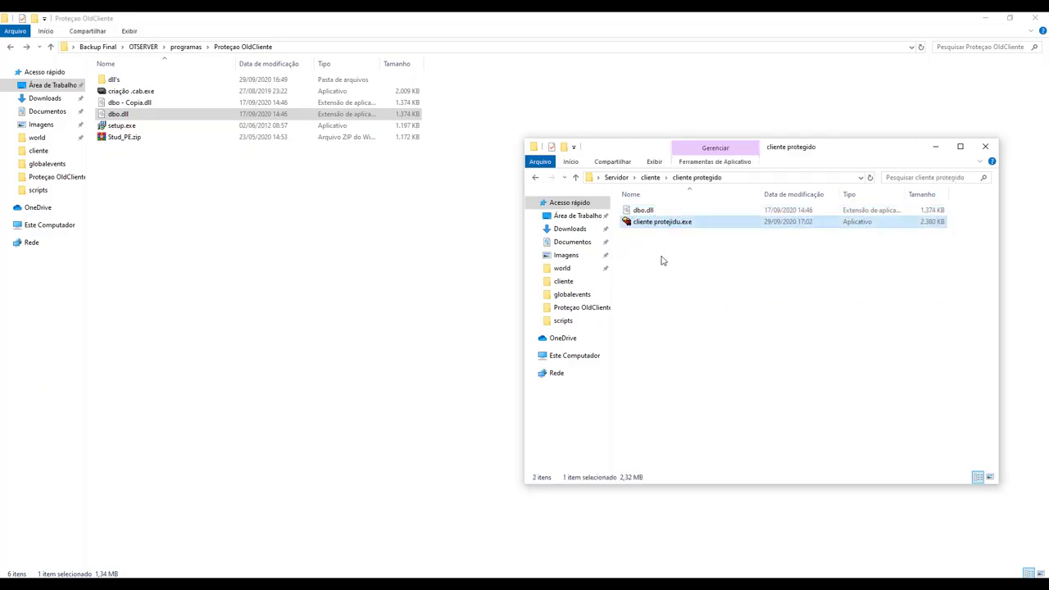
pyautogui.click(643, 236)
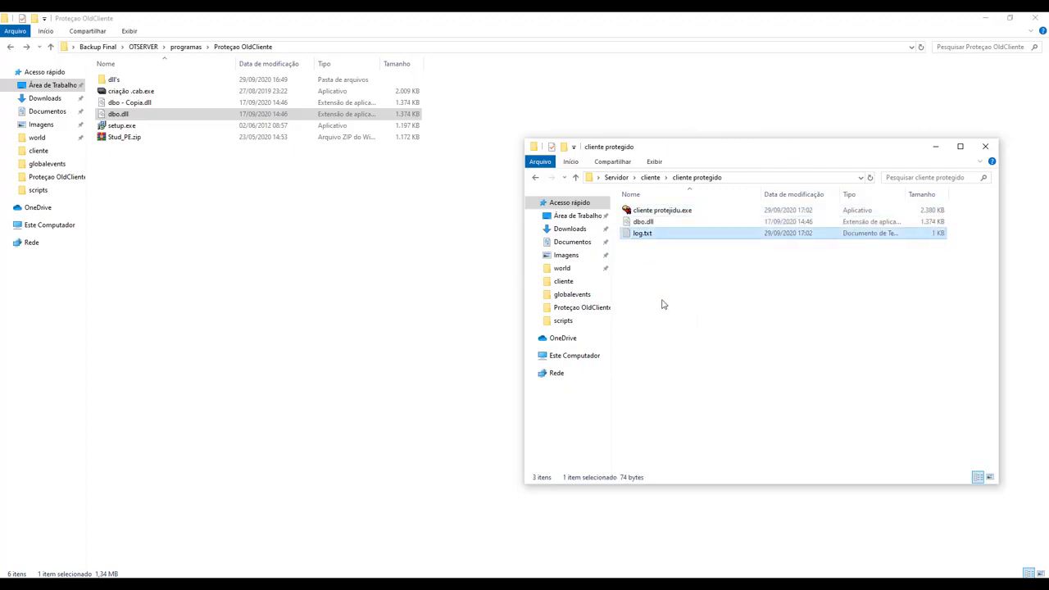
pyautogui.press('Delete')
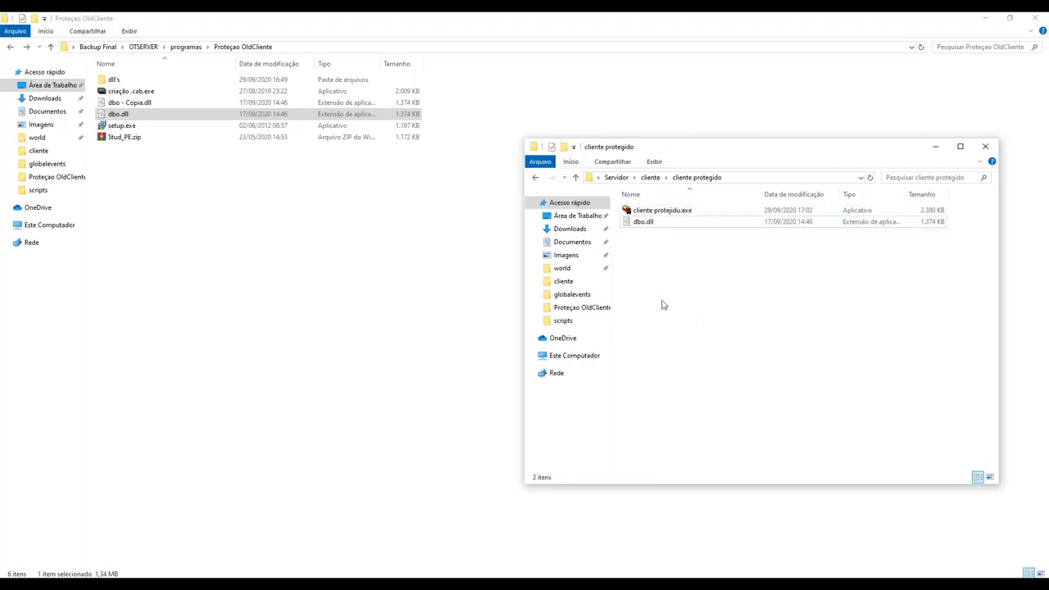
# Open criação .cab.exe and load Tibia.dat and Tibia.spr from the cliente folder as the first dat file and the spr file.
pyautogui.doubleClick(139, 92)
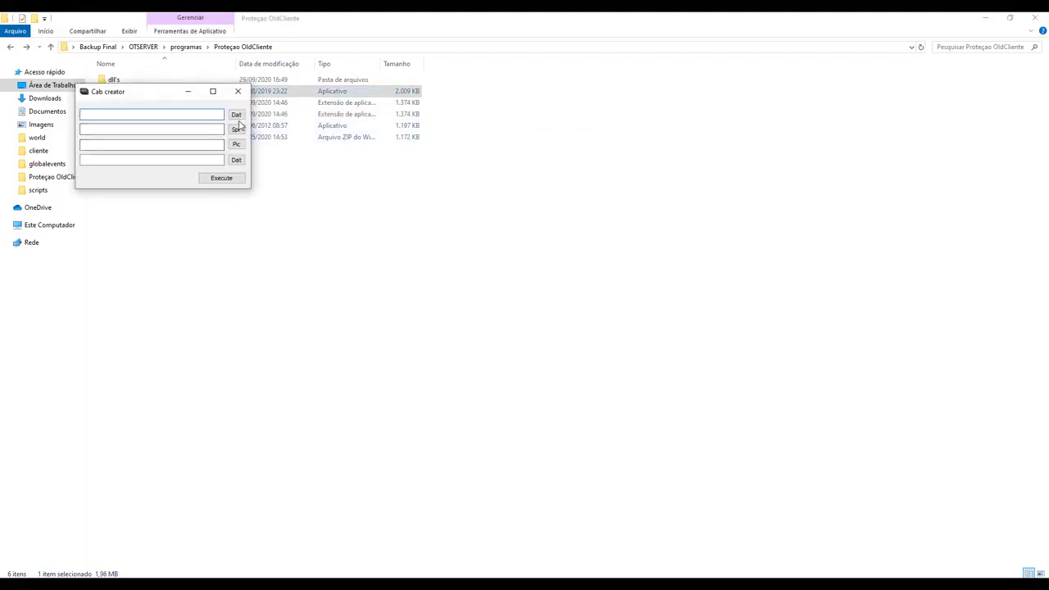
pyautogui.click(236, 116)
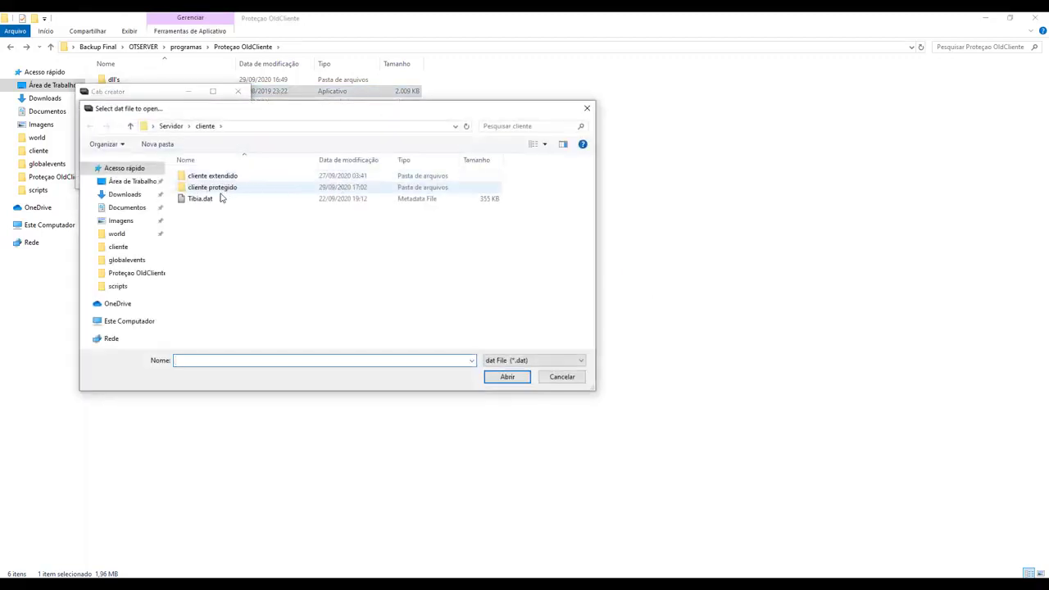
pyautogui.doubleClick(215, 199)
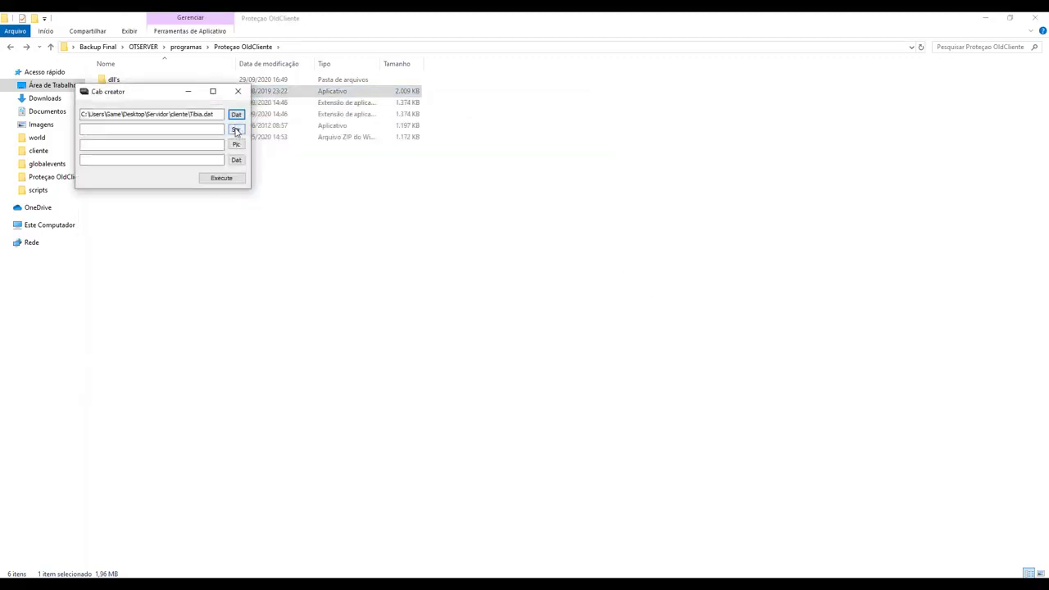
pyautogui.click(235, 130)
pyautogui.click(215, 201)
pyautogui.doubleClick(215, 201)
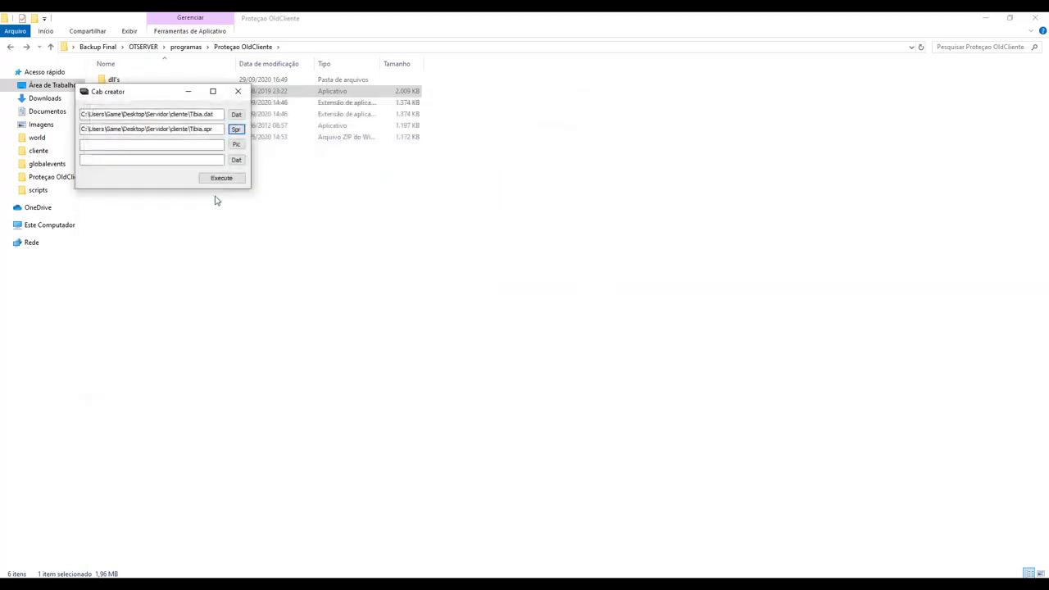
# Load the pic file from the cliente extendido folder and Tibia.dat from the cliente folder as the second dat file.
pyautogui.click(236, 145)
pyautogui.click(213, 204)
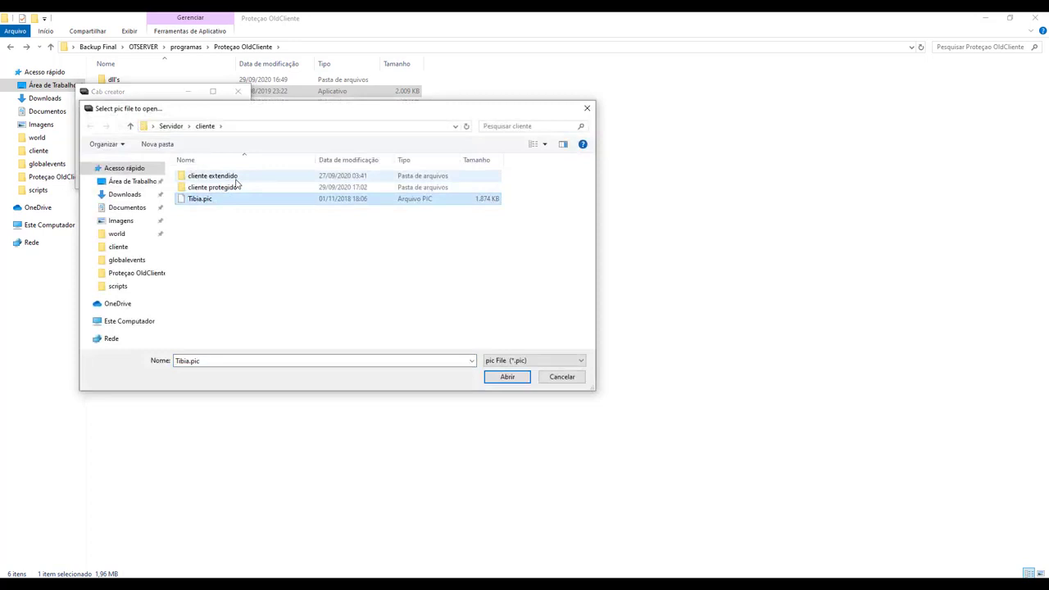
pyautogui.doubleClick(236, 179)
pyautogui.doubleClick(225, 177)
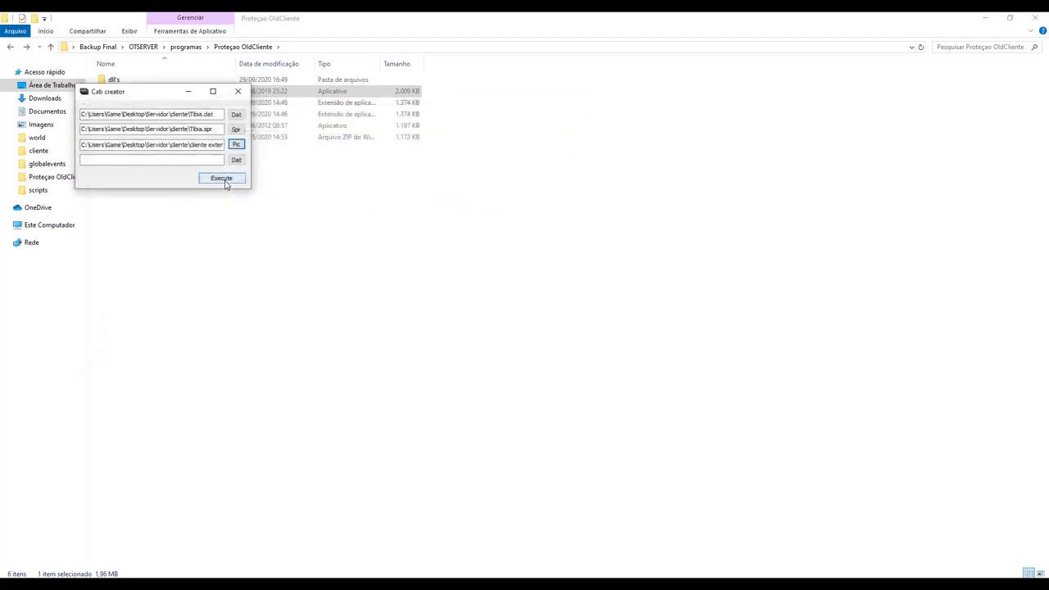
pyautogui.click(236, 159)
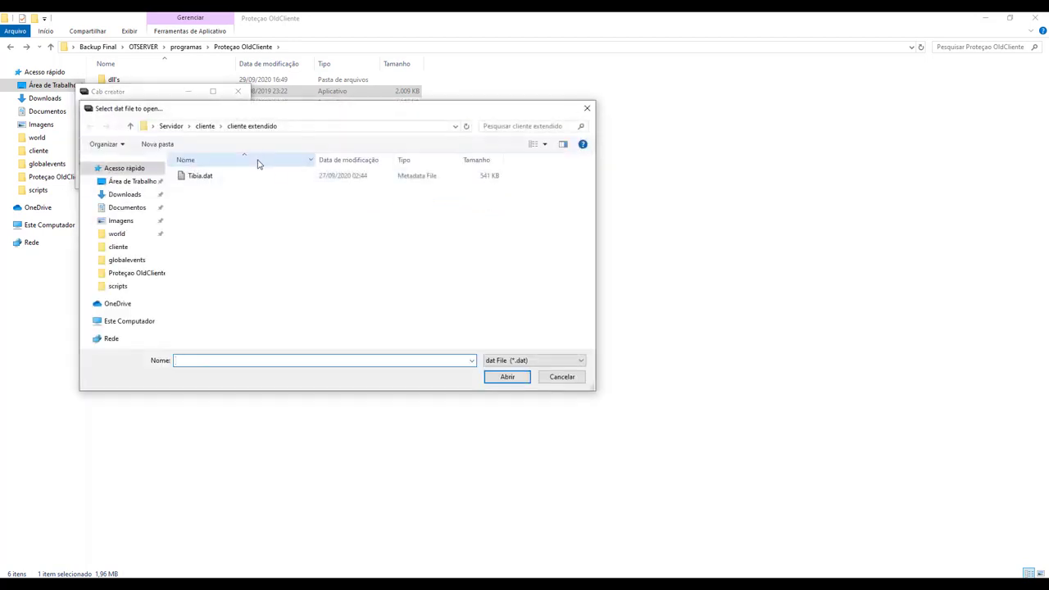
pyautogui.click(205, 128)
pyautogui.doubleClick(209, 202)
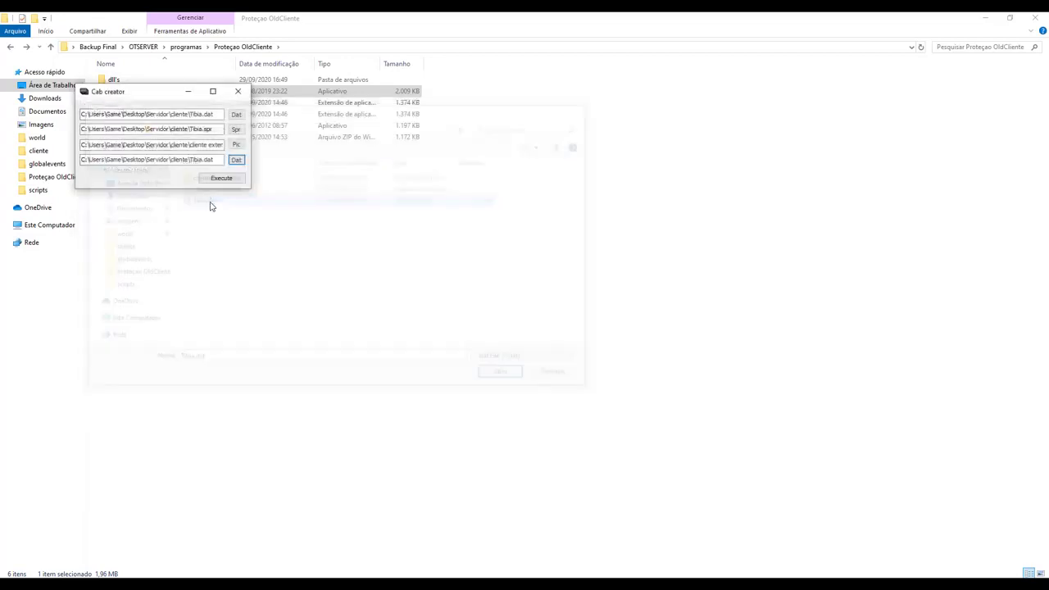
pyautogui.click(210, 206)
pyautogui.click(508, 573)
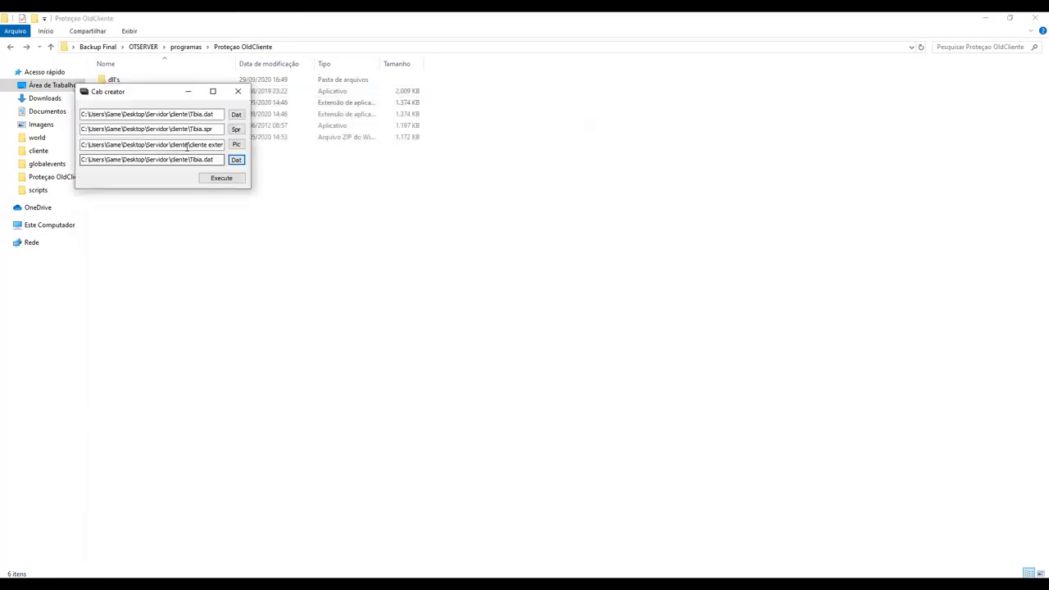
# Generate the cab file as data.cab in the cliente protegido folder and close Cab creator.
pyautogui.click(223, 179)
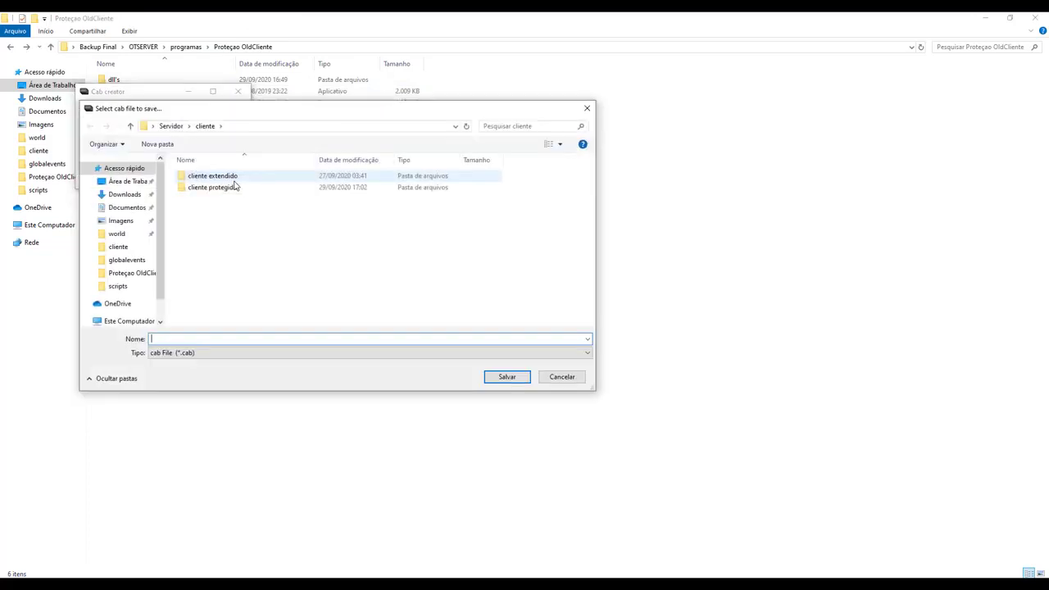
pyautogui.moveTo(281, 111); pyautogui.dragTo(388, 121)
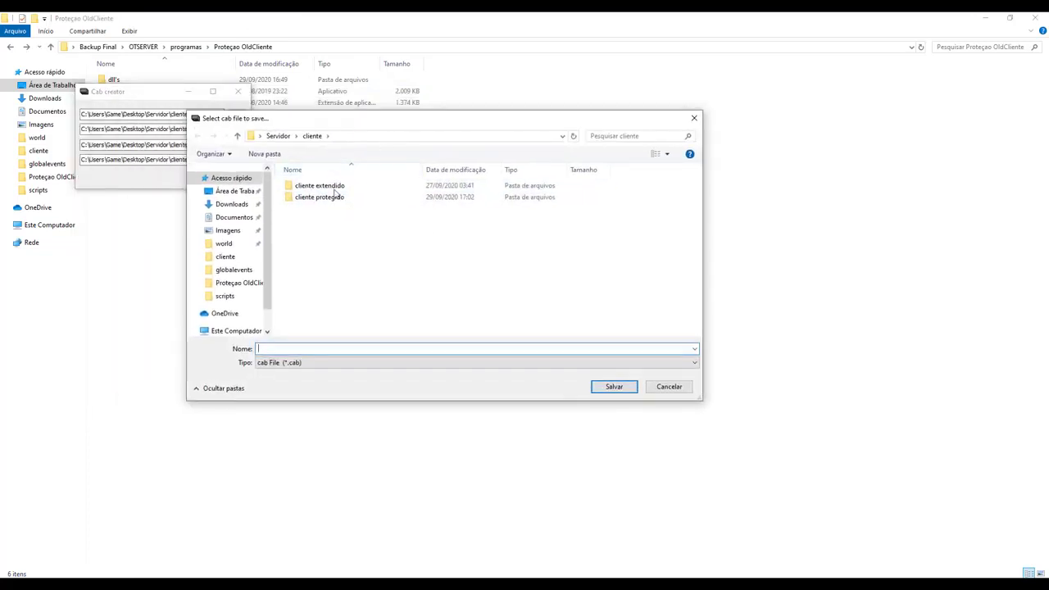
pyautogui.doubleClick(332, 198)
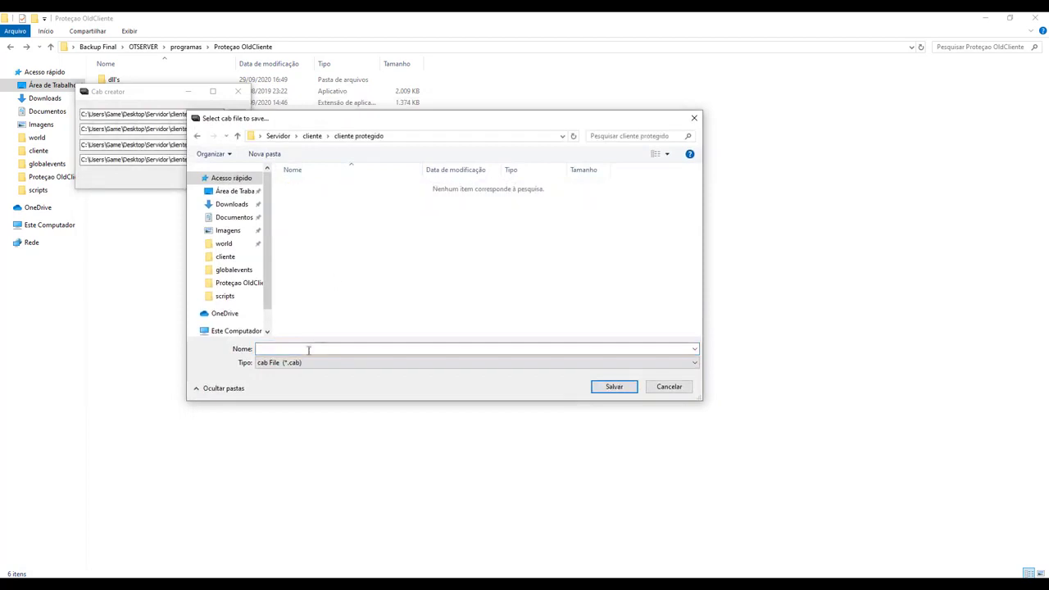
pyautogui.click(309, 350)
pyautogui.write('data.cab')
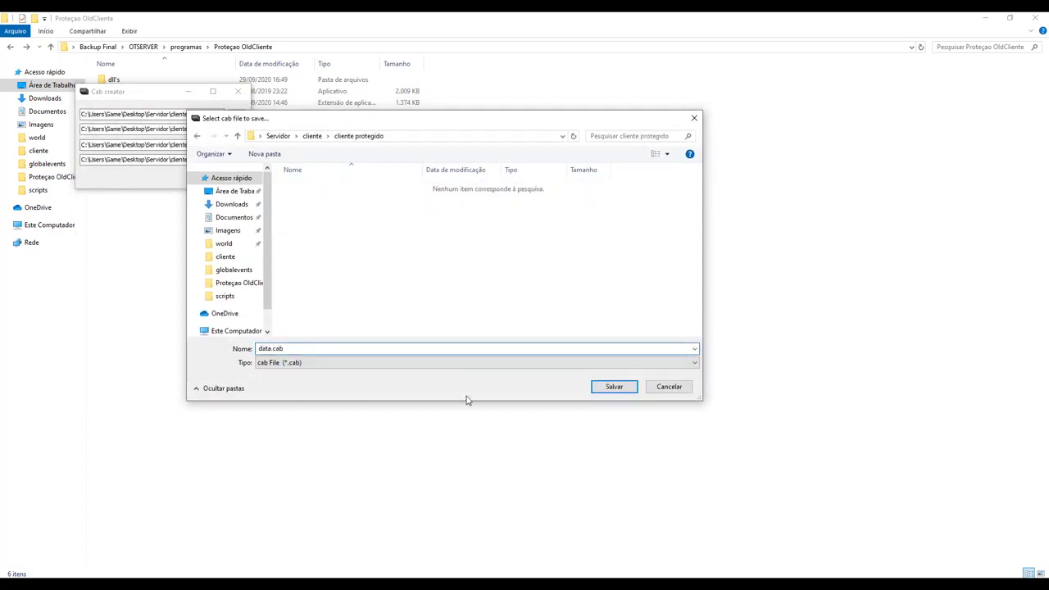
pyautogui.click(603, 388)
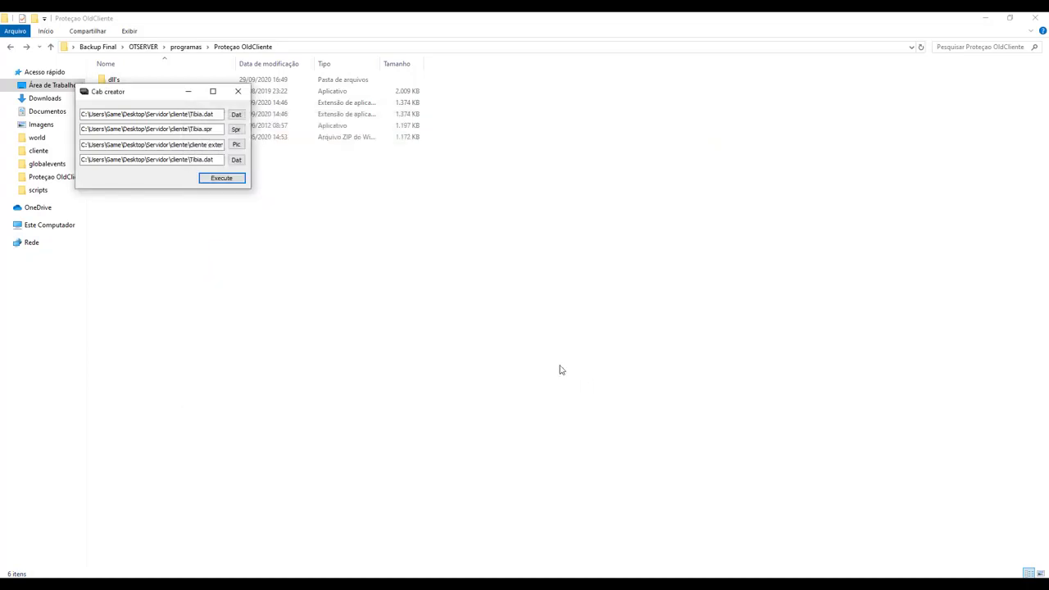
pyautogui.click(237, 91)
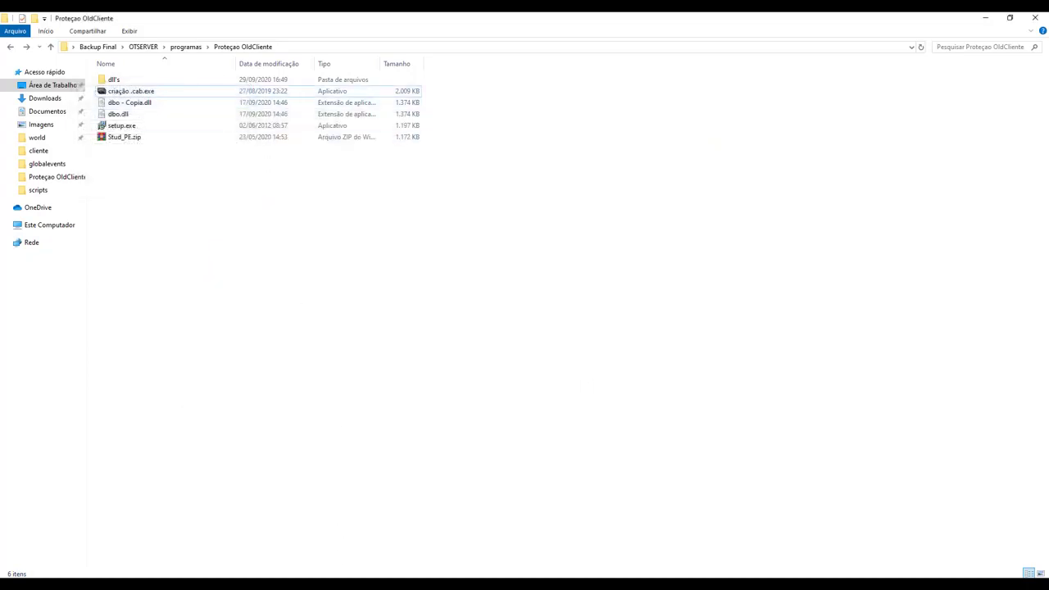
# Test cliente protejidu.exe with data.cab beside it in the cliente protegido folder, and close the game client.
pyautogui.click(397, 542)
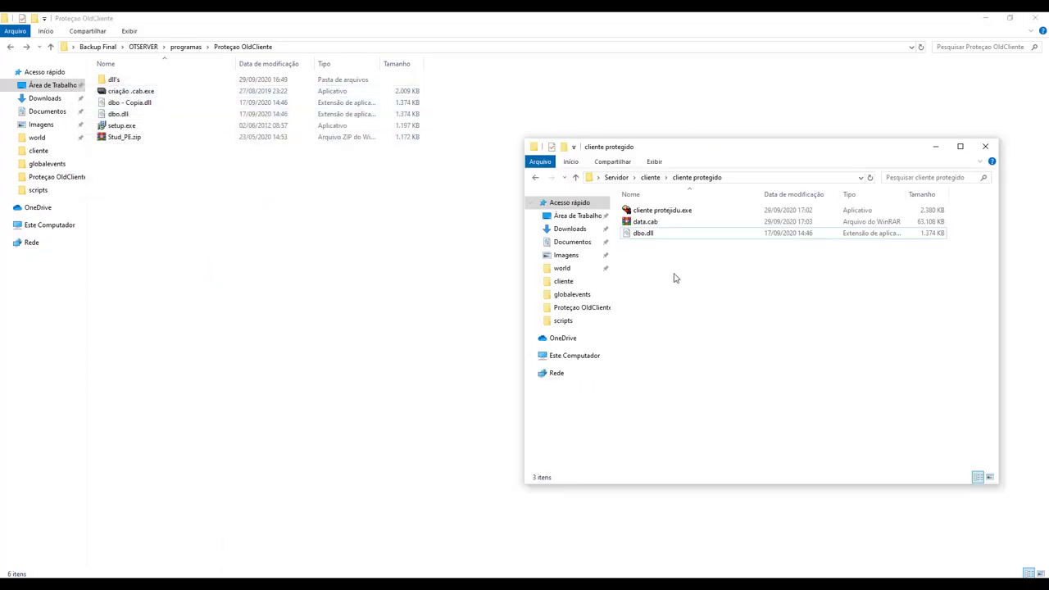
pyautogui.hotkey('alt', 'Up')
pyautogui.doubleClick(655, 222)
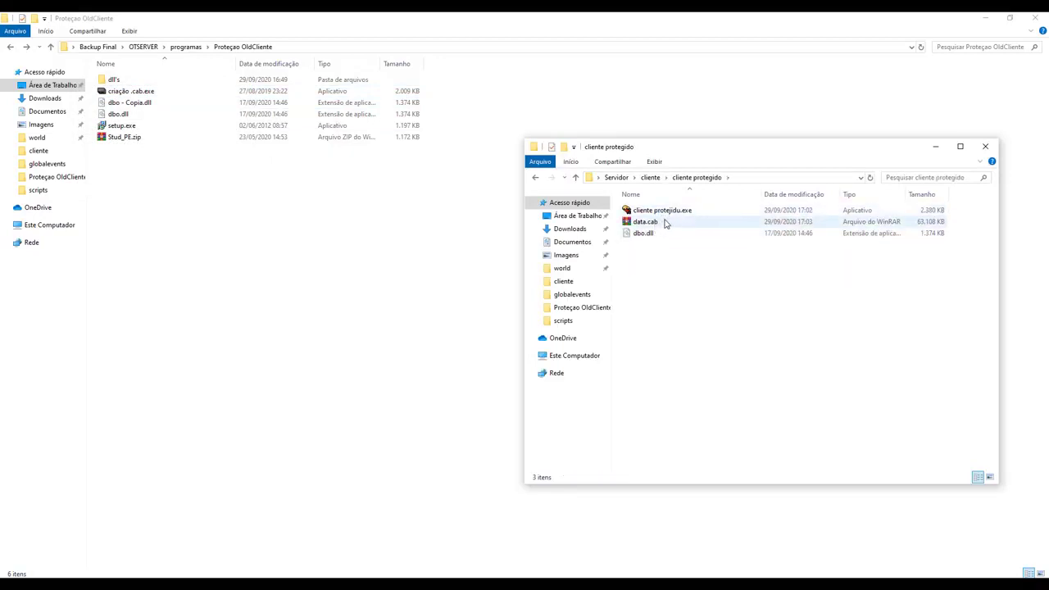
pyautogui.click(647, 227)
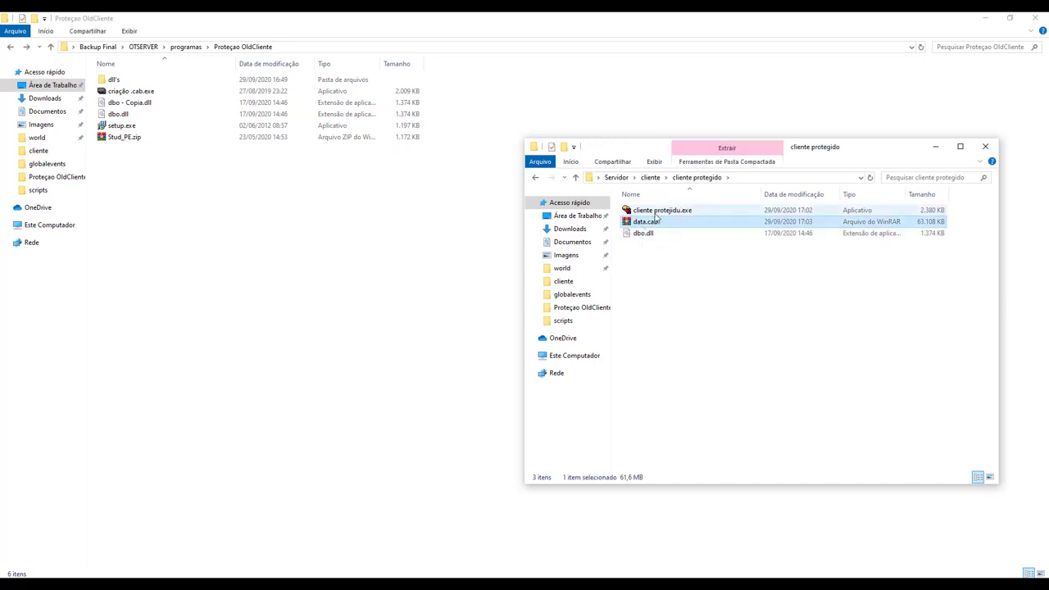
pyautogui.doubleClick(635, 210)
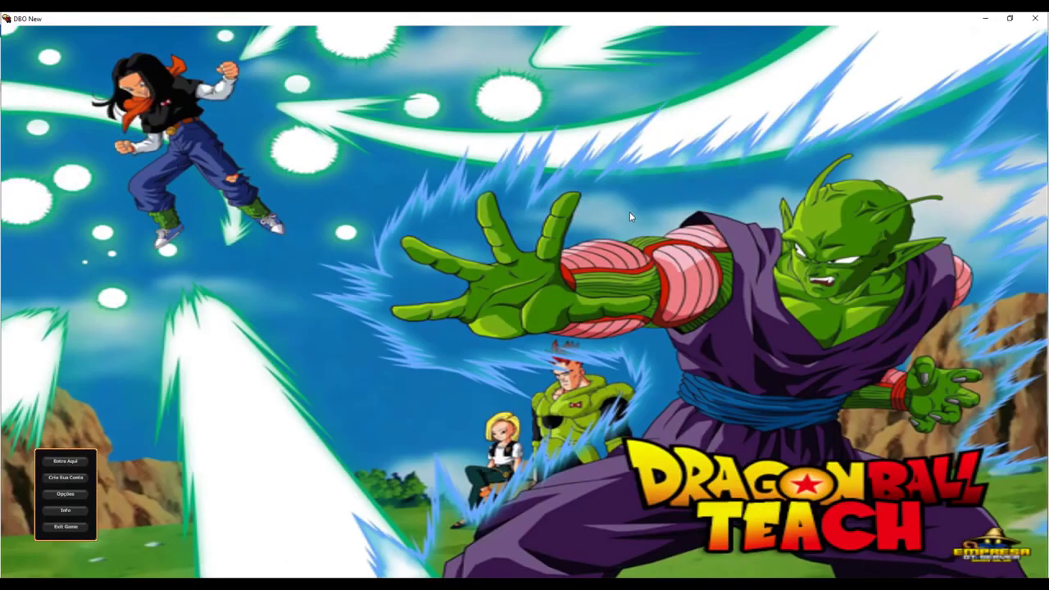
pyautogui.click(1035, 18)
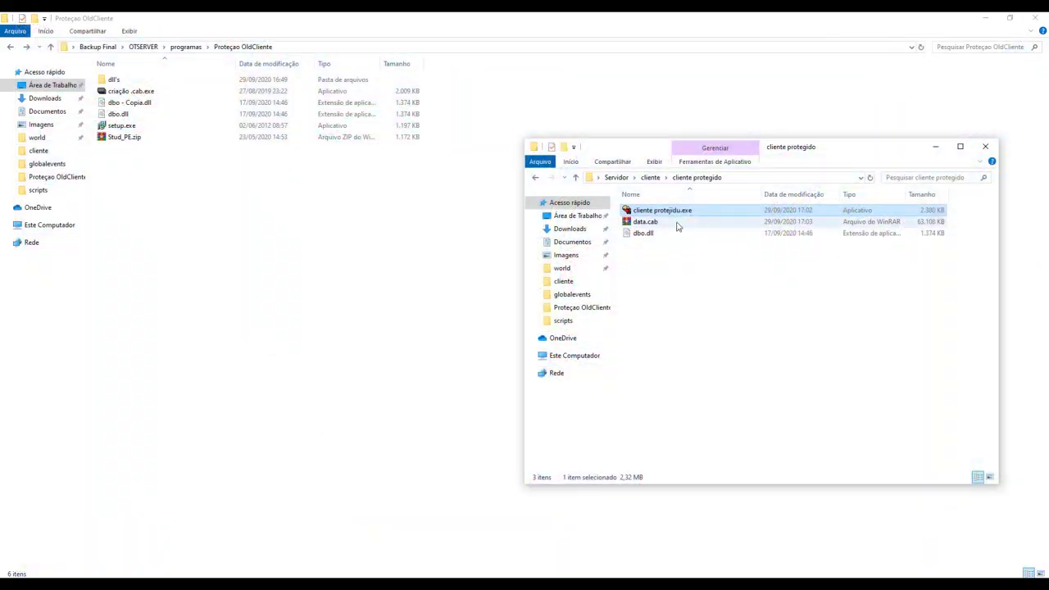
pyautogui.click(649, 227)
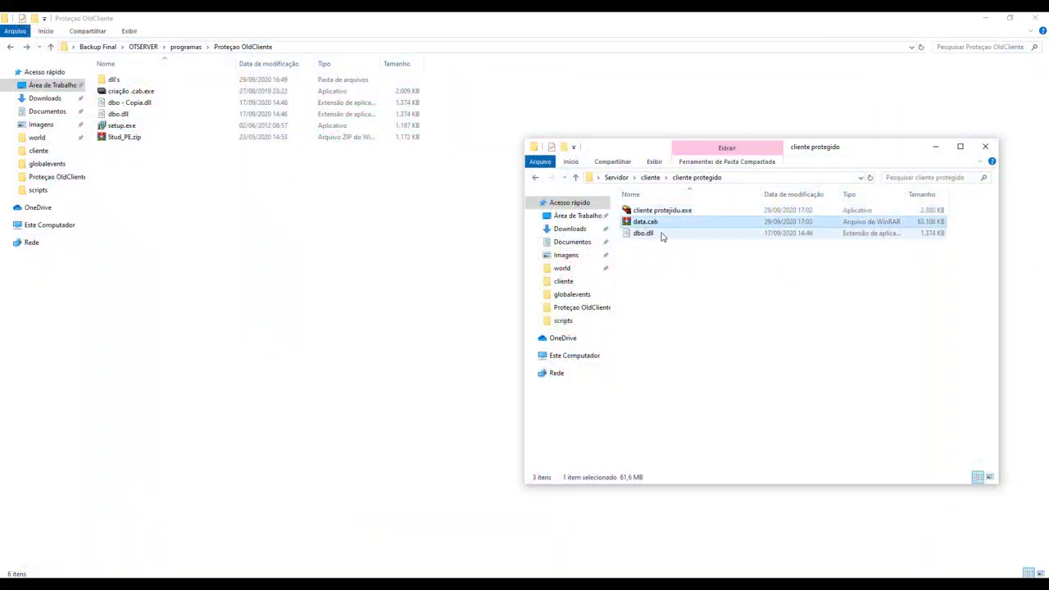
pyautogui.moveTo(662, 268); pyautogui.dragTo(702, 213)
pyautogui.moveTo(648, 262); pyautogui.dragTo(680, 211)
pyautogui.click(680, 211)
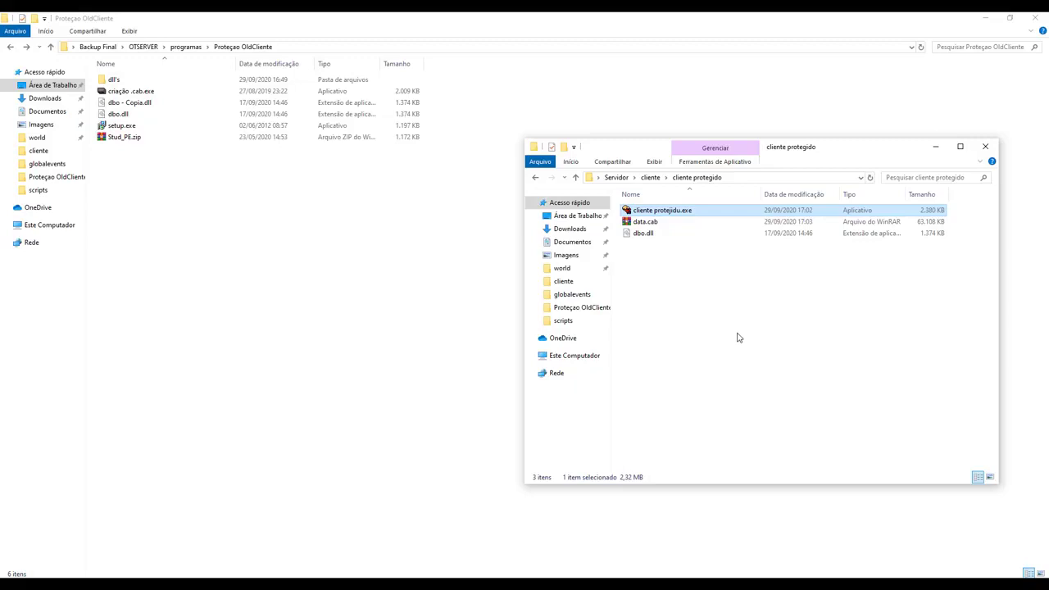
# Try to extract data.cab into the cliente protegido folder with WinRAR and close the diagnostic messages.
pyautogui.rightClick(649, 222)
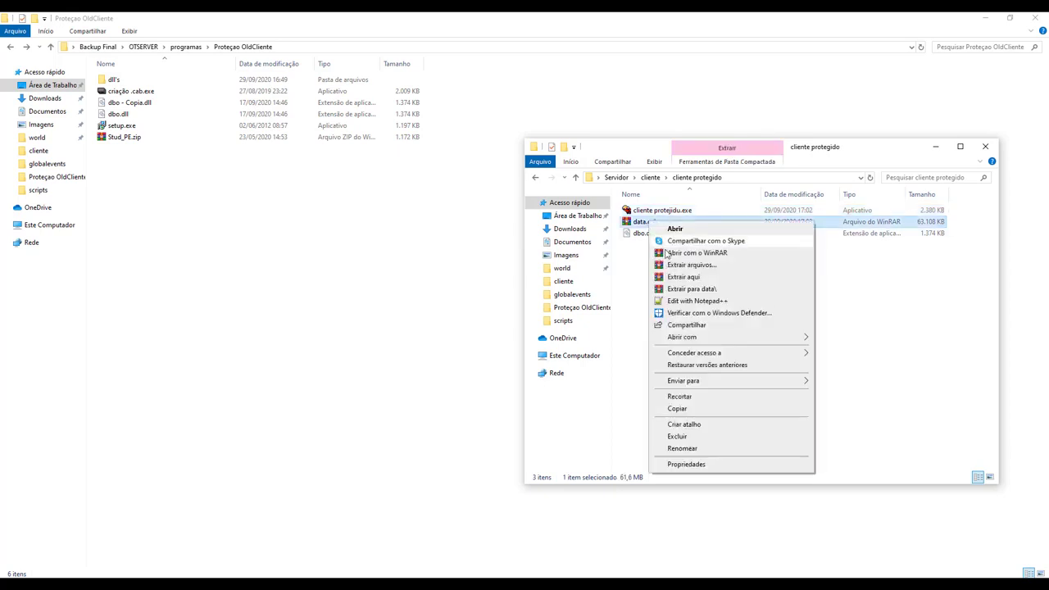
pyautogui.click(665, 276)
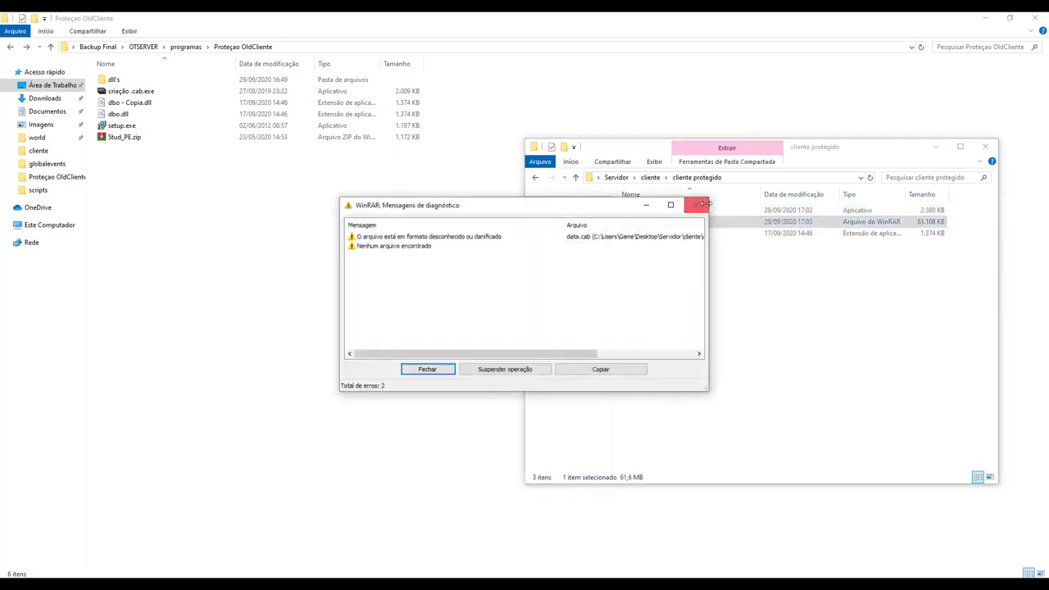
pyautogui.click(698, 204)
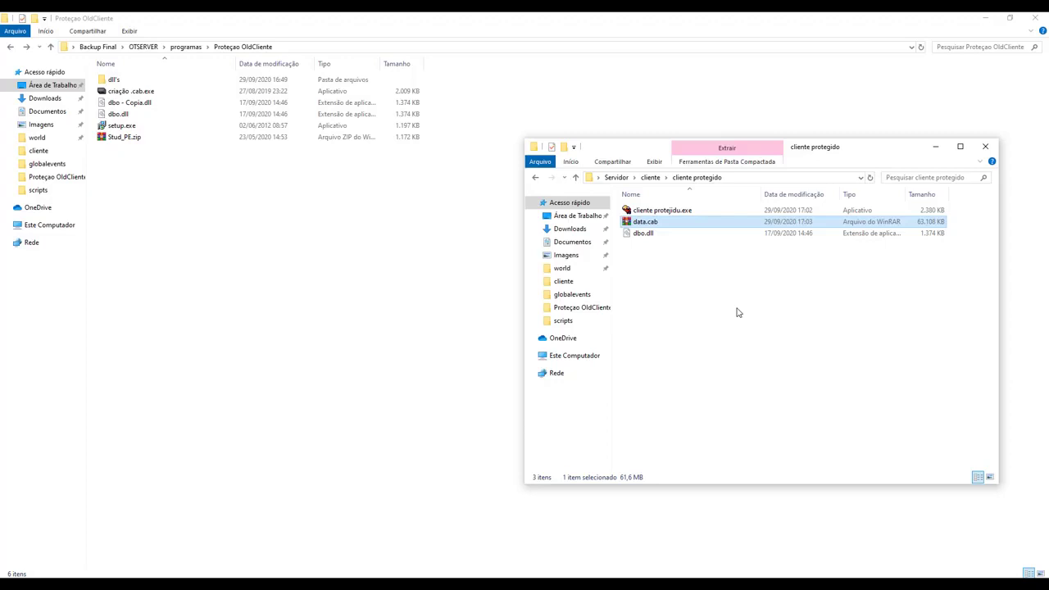
pyautogui.click(660, 211)
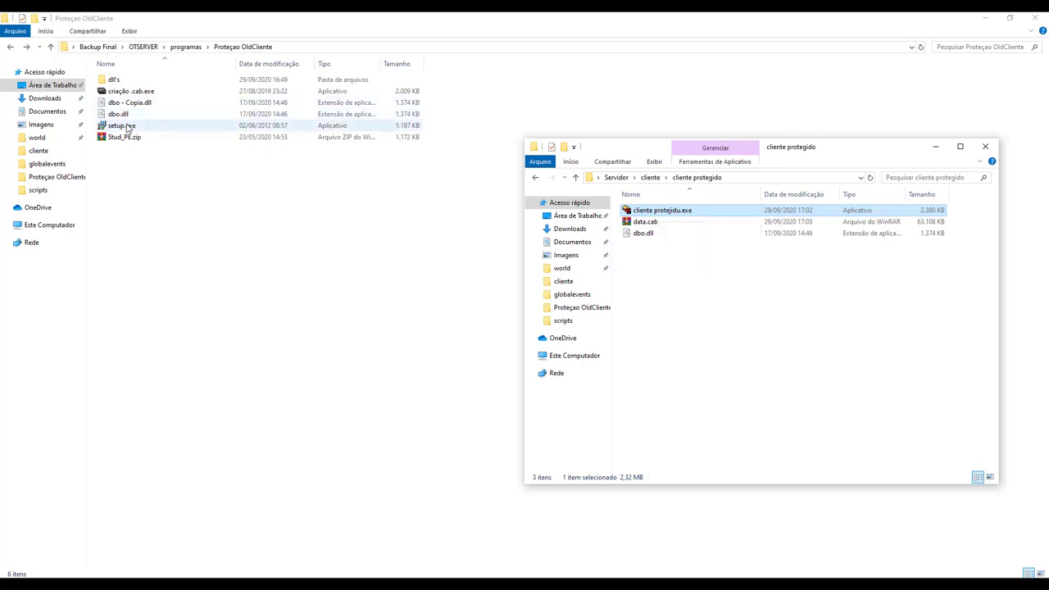
pyautogui.click(713, 268)
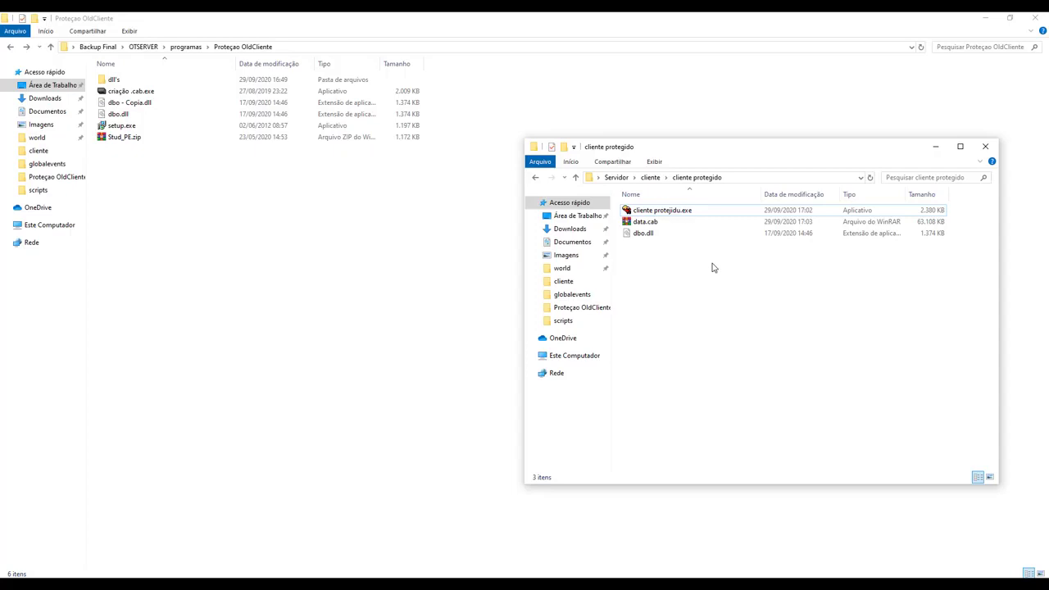
# Delete data.cab from the cliente protegido folder.
pyautogui.press('BackSpace')
pyautogui.doubleClick(643, 222)
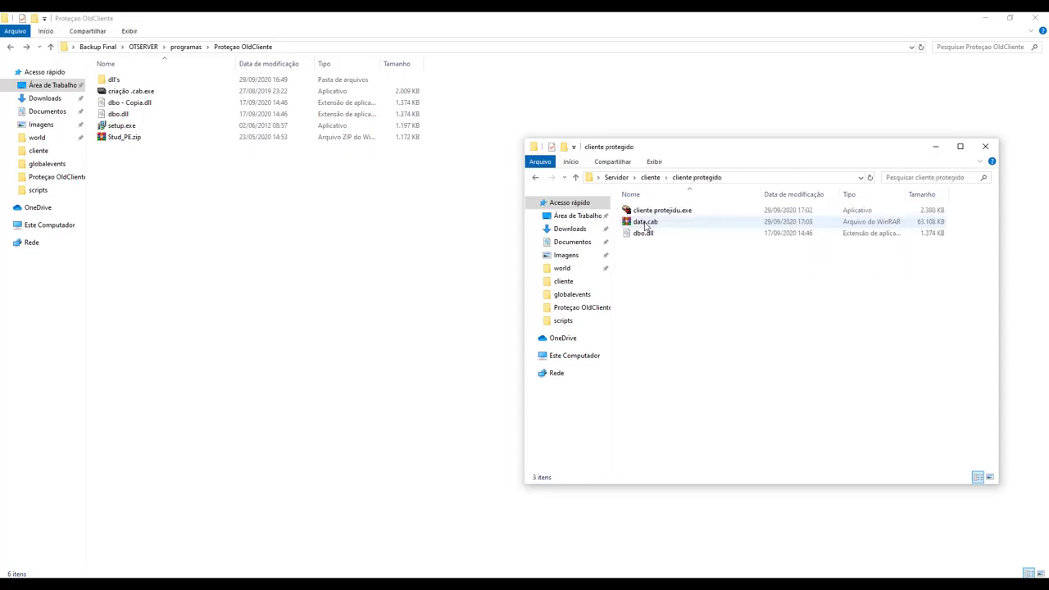
pyautogui.click(647, 223)
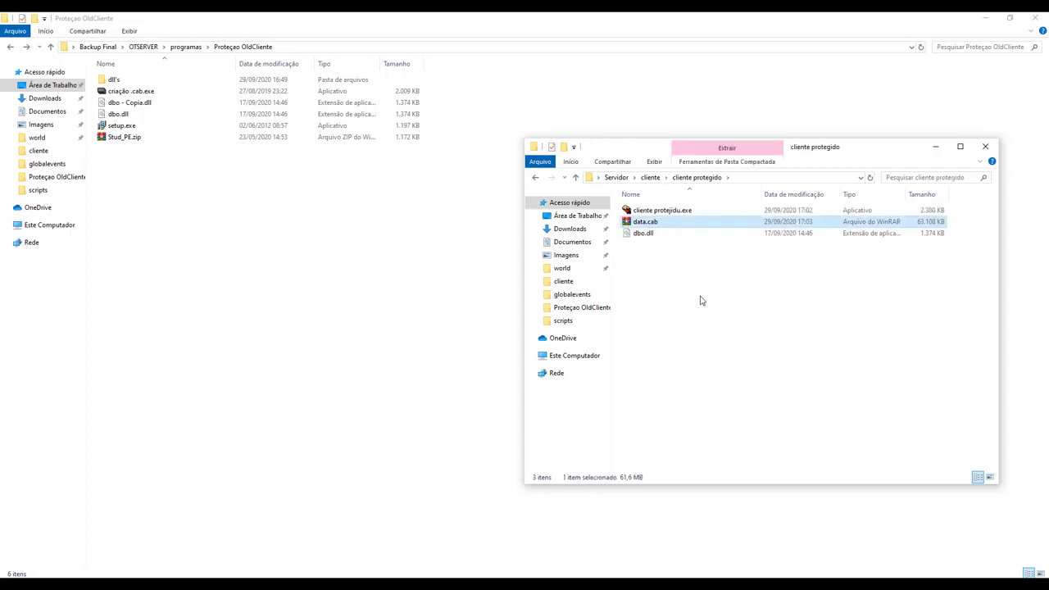
pyautogui.press('Delete')
# Launch criação .cab.exe and load Tibia.dat from the cliente folder as the first dat file.
pyautogui.click(150, 91)
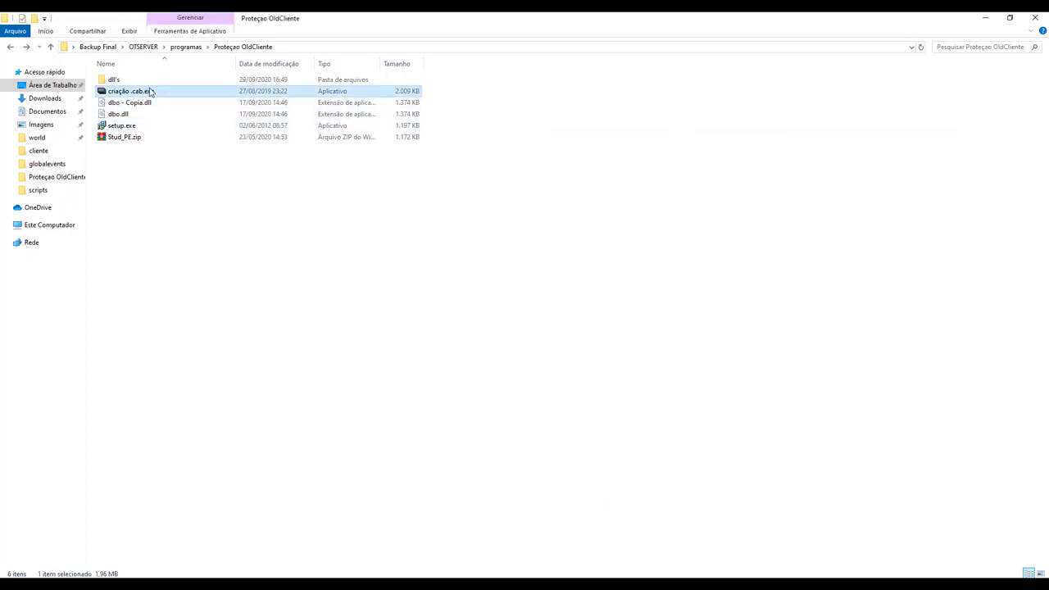
pyautogui.doubleClick(150, 91)
pyautogui.click(293, 172)
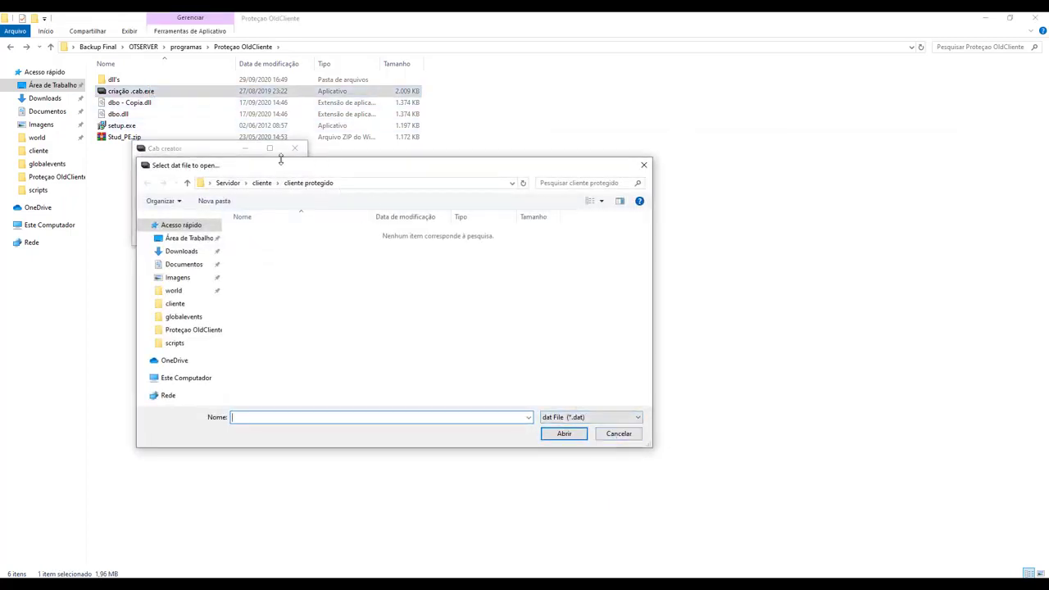
pyautogui.click(263, 183)
pyautogui.doubleClick(270, 256)
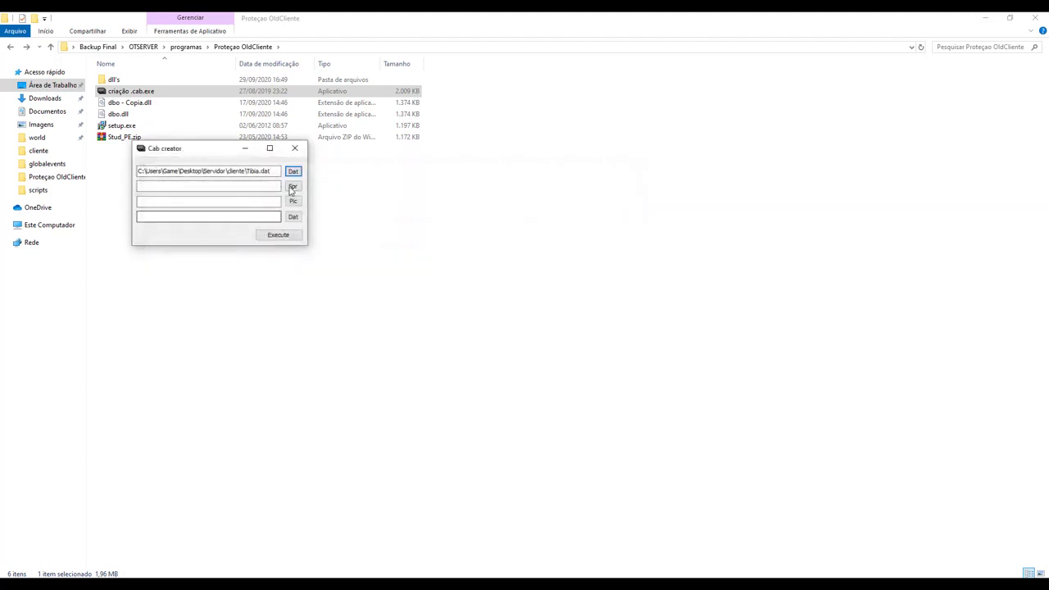
# Load Tibia.spr, Tibia.pic and, for the second dat entry, Tibia.dat from the cliente folder.
pyautogui.click(292, 187)
pyautogui.doubleClick(270, 257)
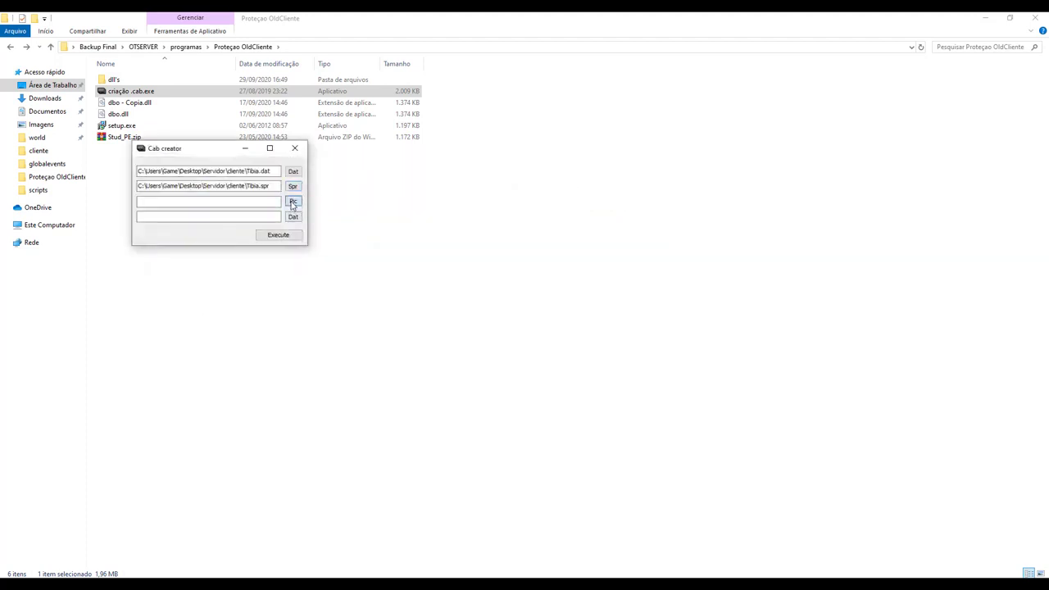
pyautogui.click(292, 202)
pyautogui.doubleClick(269, 257)
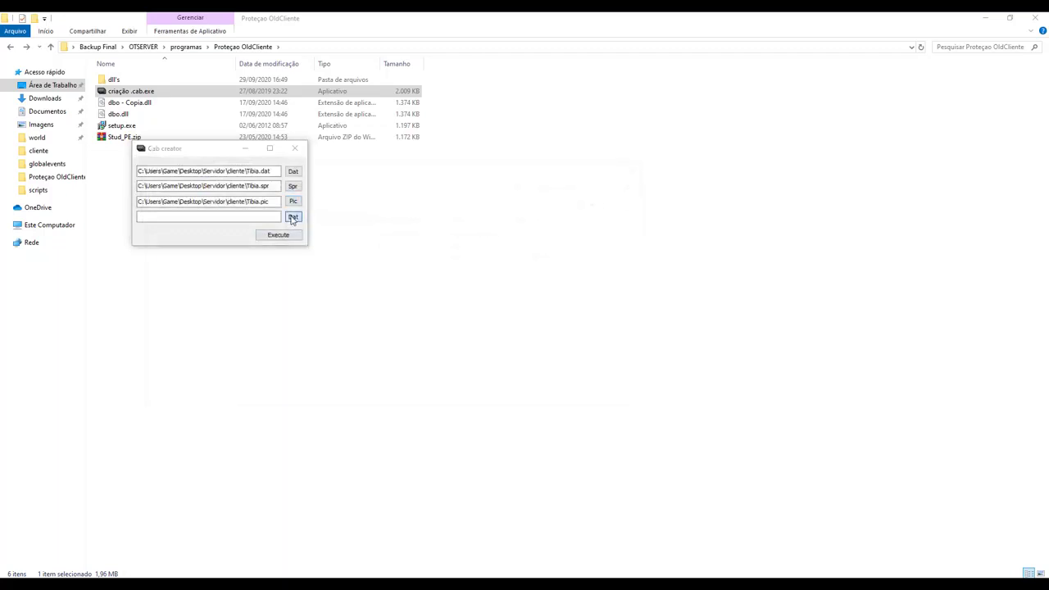
pyautogui.click(293, 217)
pyautogui.doubleClick(273, 256)
# Generate the cab file as data.cab in the cliente folder and close Cab creator.
pyautogui.click(293, 216)
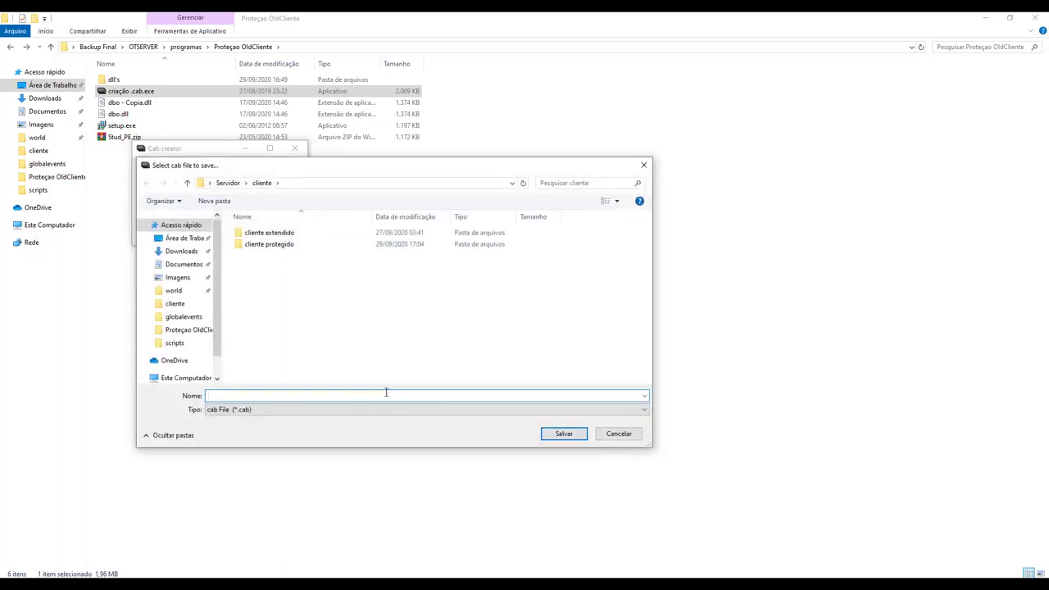
pyautogui.write('data.cab')
pyautogui.click(551, 436)
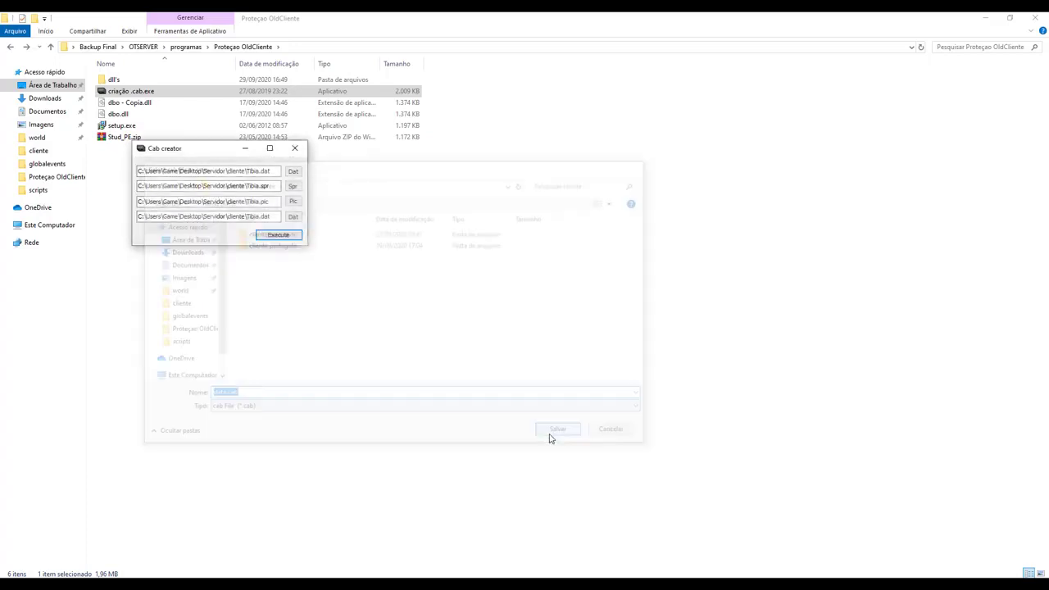
pyautogui.click(295, 148)
# Move data.cab from the cliente folder into the cliente protegido folder.
pyautogui.click(395, 553)
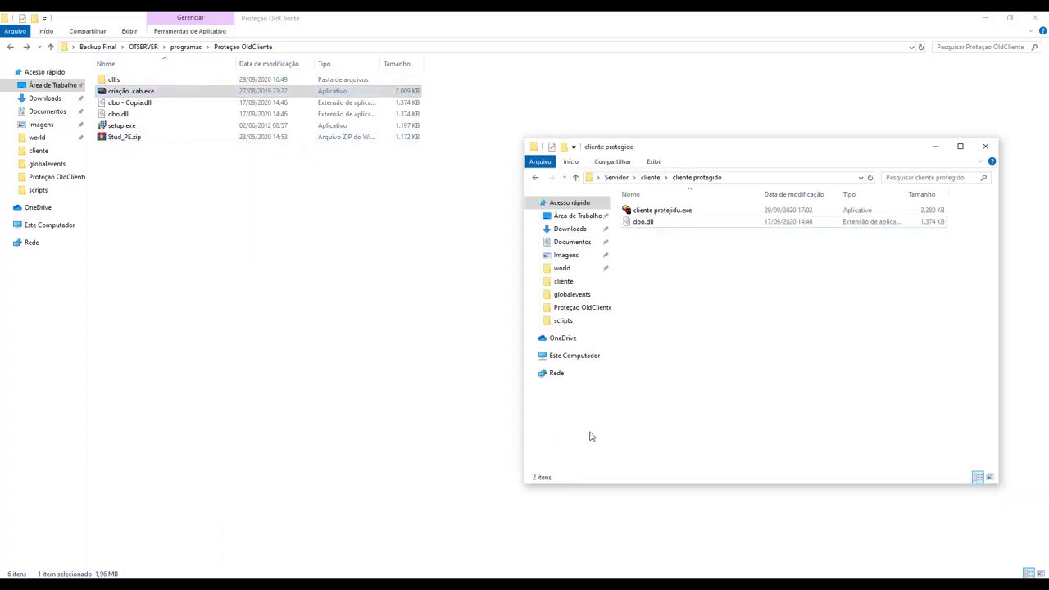
pyautogui.hotkey('alt', 'Up')
pyautogui.click(647, 244)
pyautogui.hotkey('ctrl', 'x')
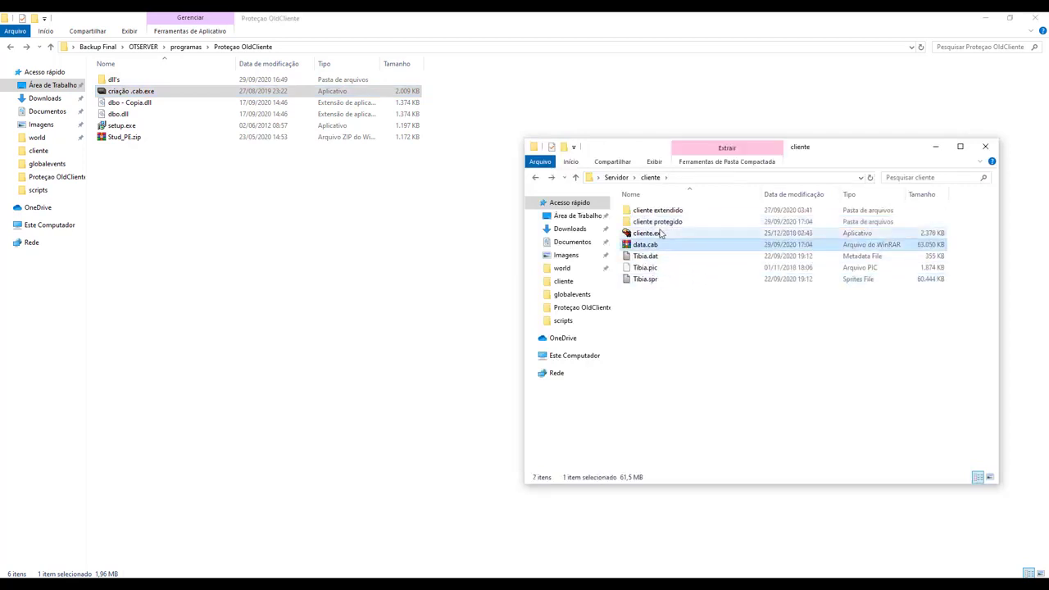
pyautogui.doubleClick(658, 223)
pyautogui.hotkey('ctrl', 'v')
pyautogui.click(660, 303)
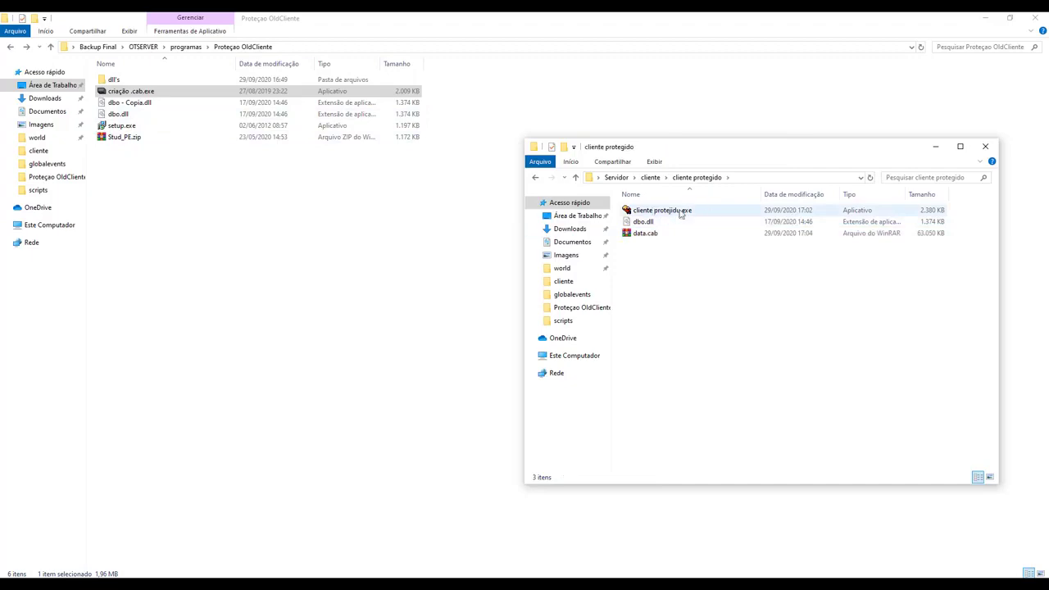
# Test cliente protejidu.exe with the regenerated data.cab in the cliente protegido folder, and close the game client.
pyautogui.click(688, 213)
pyautogui.hotkey('alt', 'Up')
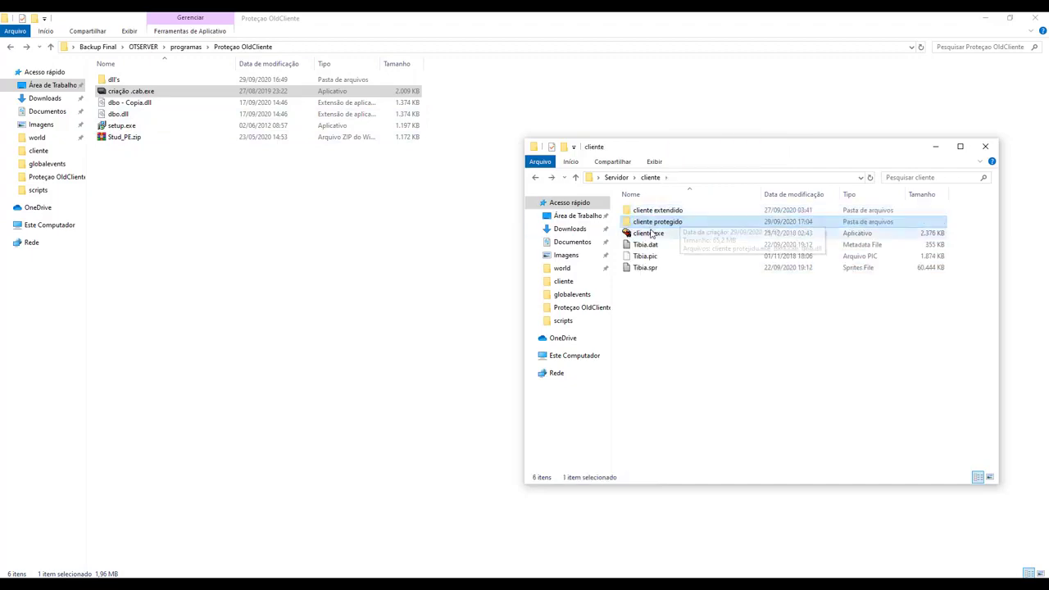
pyautogui.doubleClick(658, 223)
pyautogui.doubleClick(658, 215)
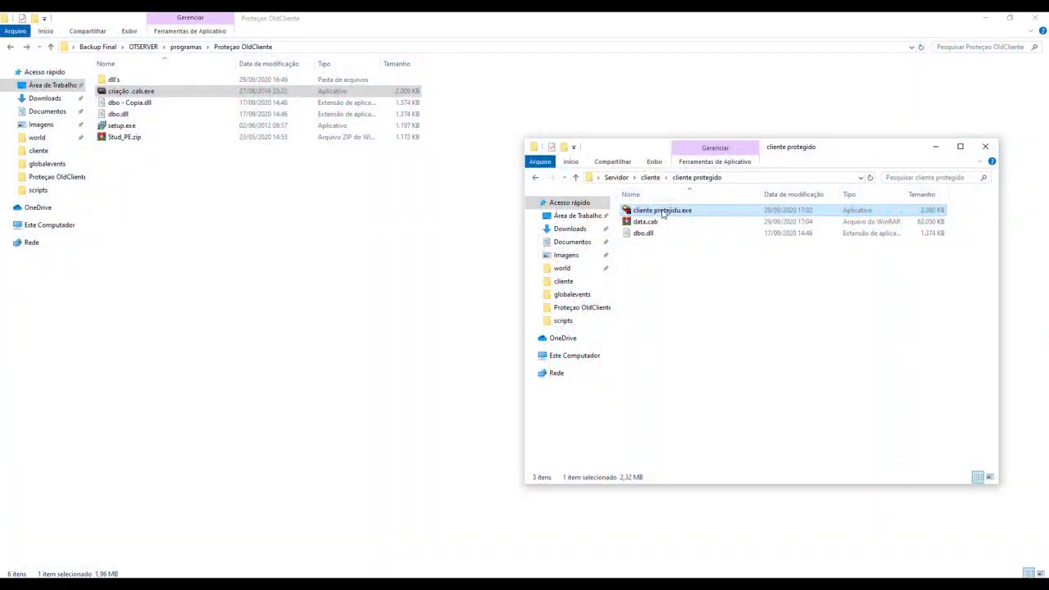
pyautogui.doubleClick(665, 210)
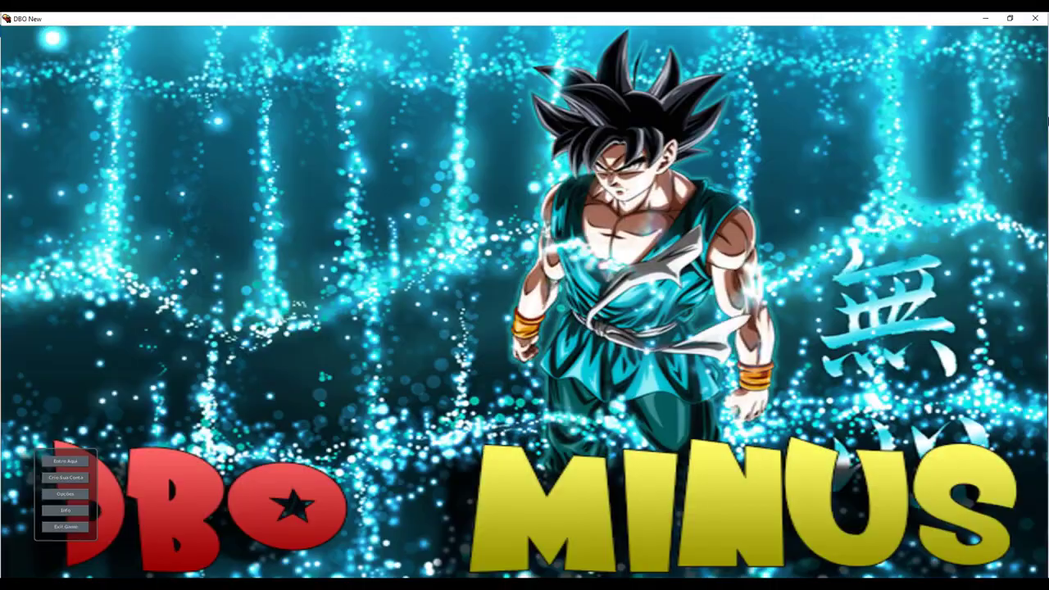
pyautogui.click(1035, 18)
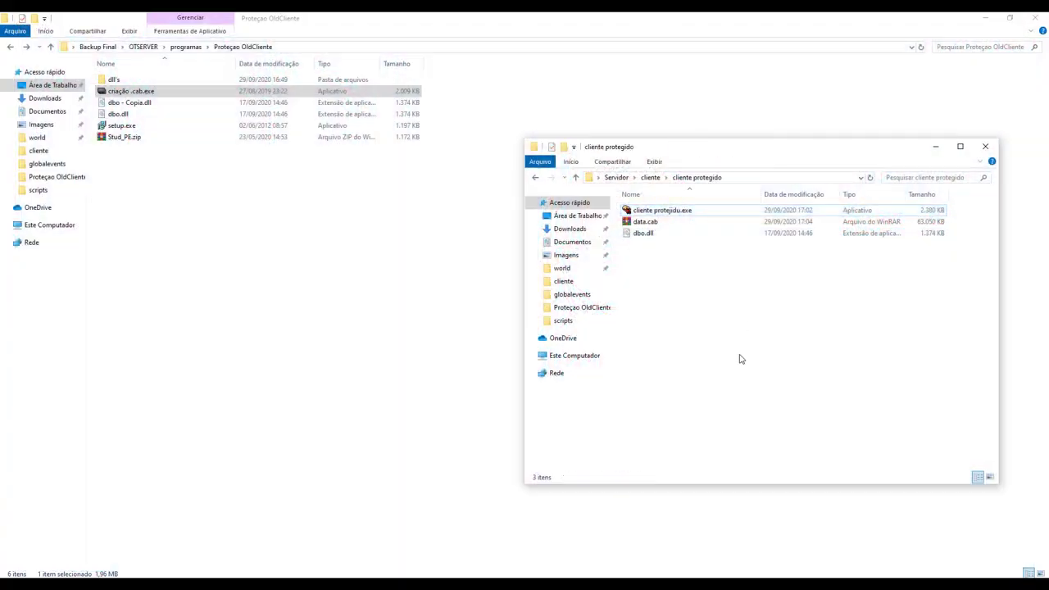